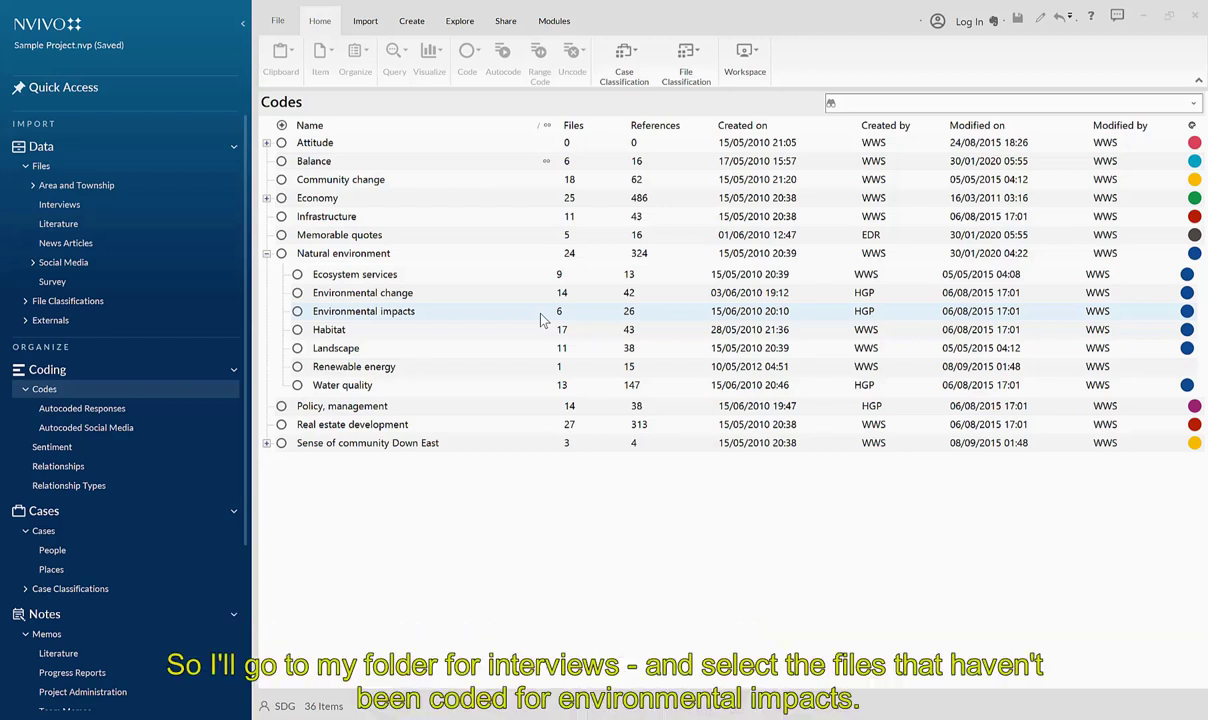
Step: Open Interviews and select the ten uncoded interviews, Barbara through William
click(58, 204)
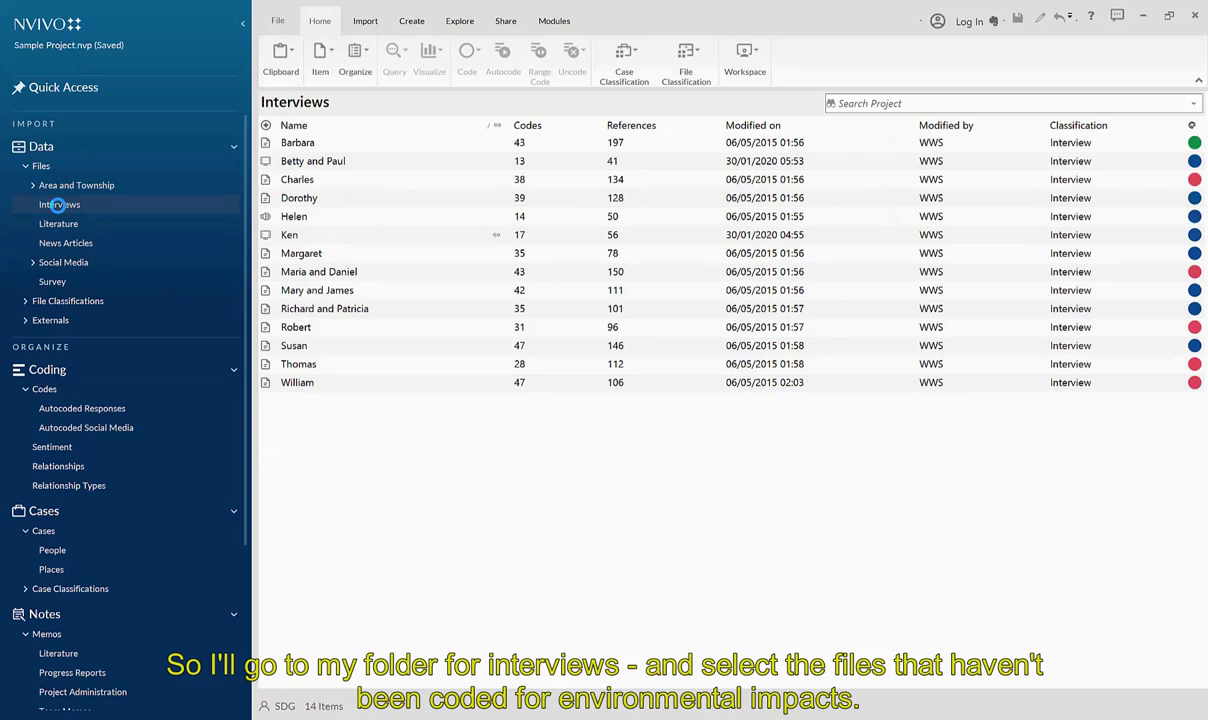
click(304, 148)
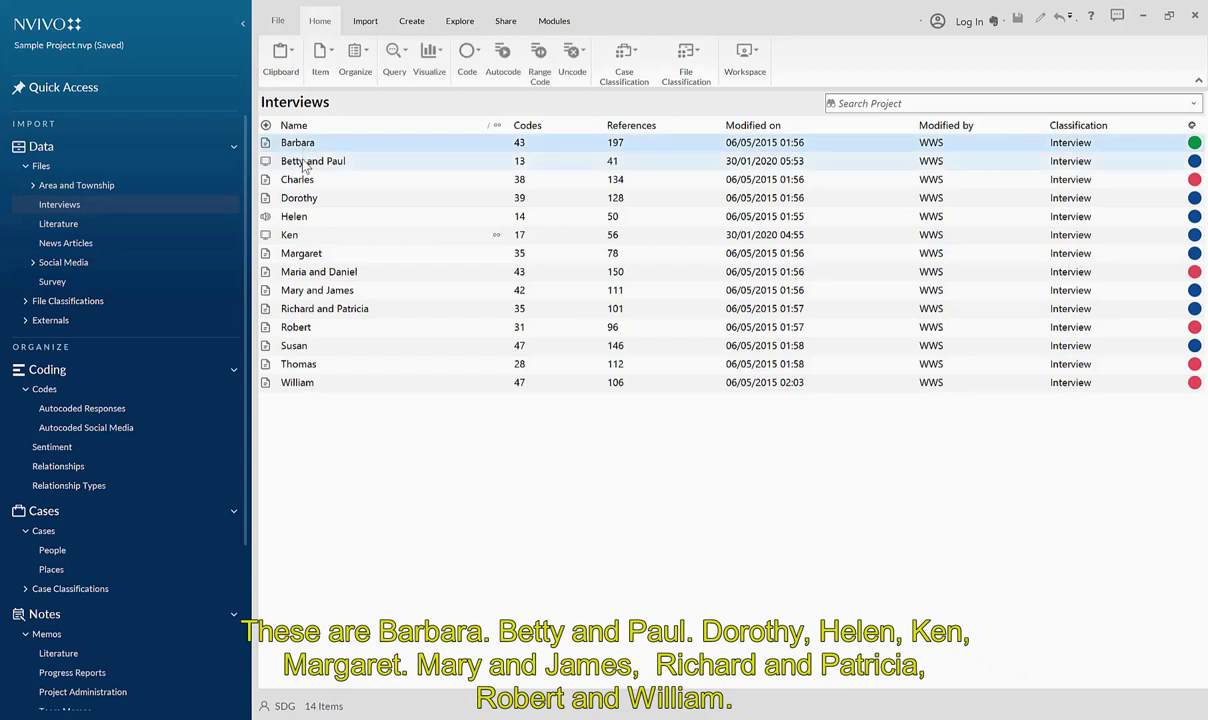
ctrl+click(304, 165)
ctrl+click(299, 202)
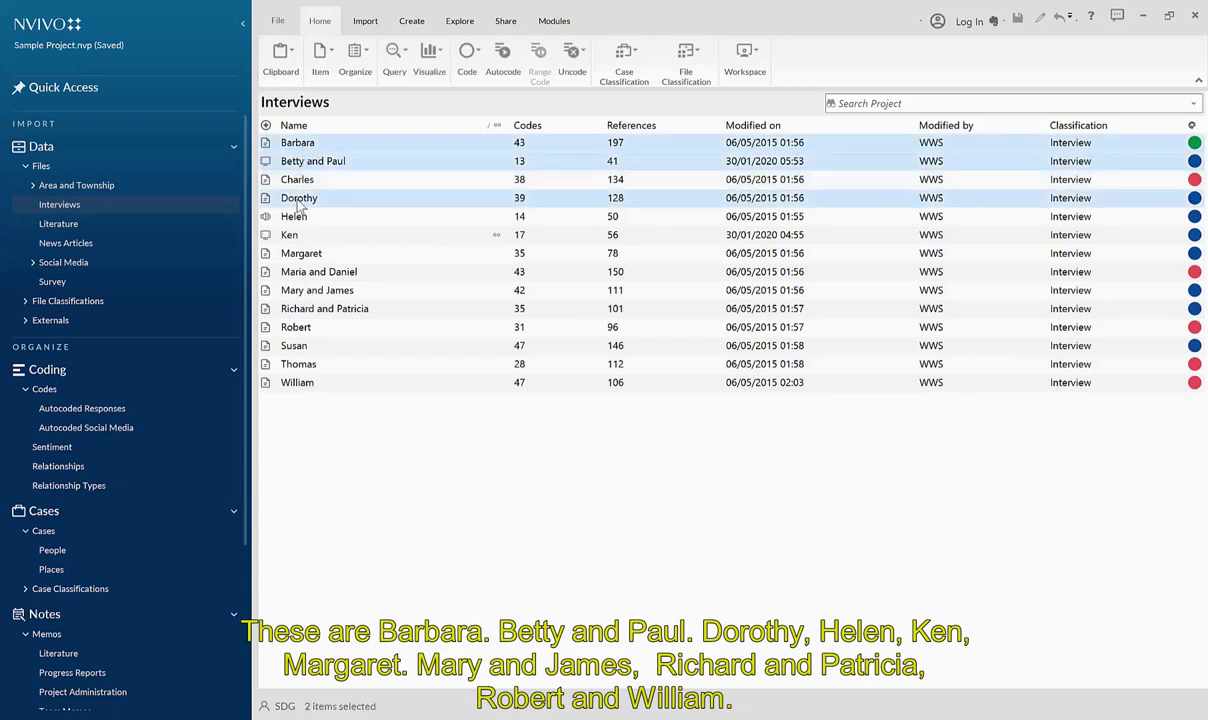
ctrl+click(294, 216)
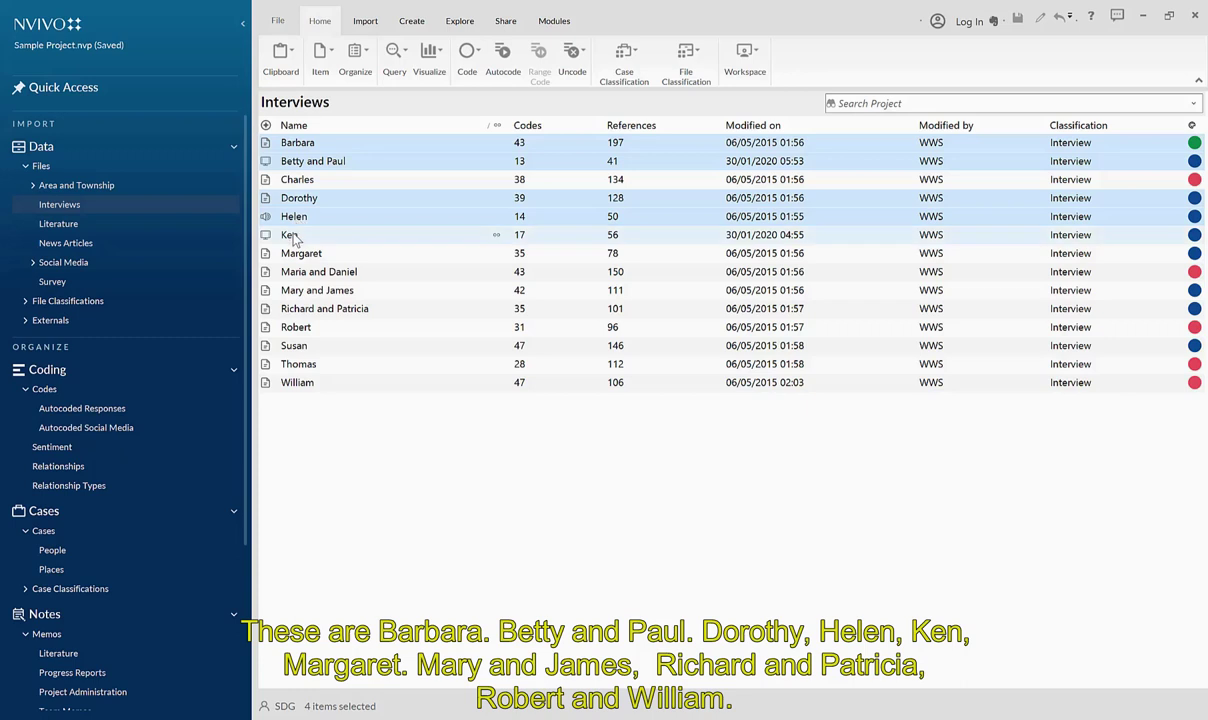
ctrl+click(294, 237)
ctrl+click(293, 255)
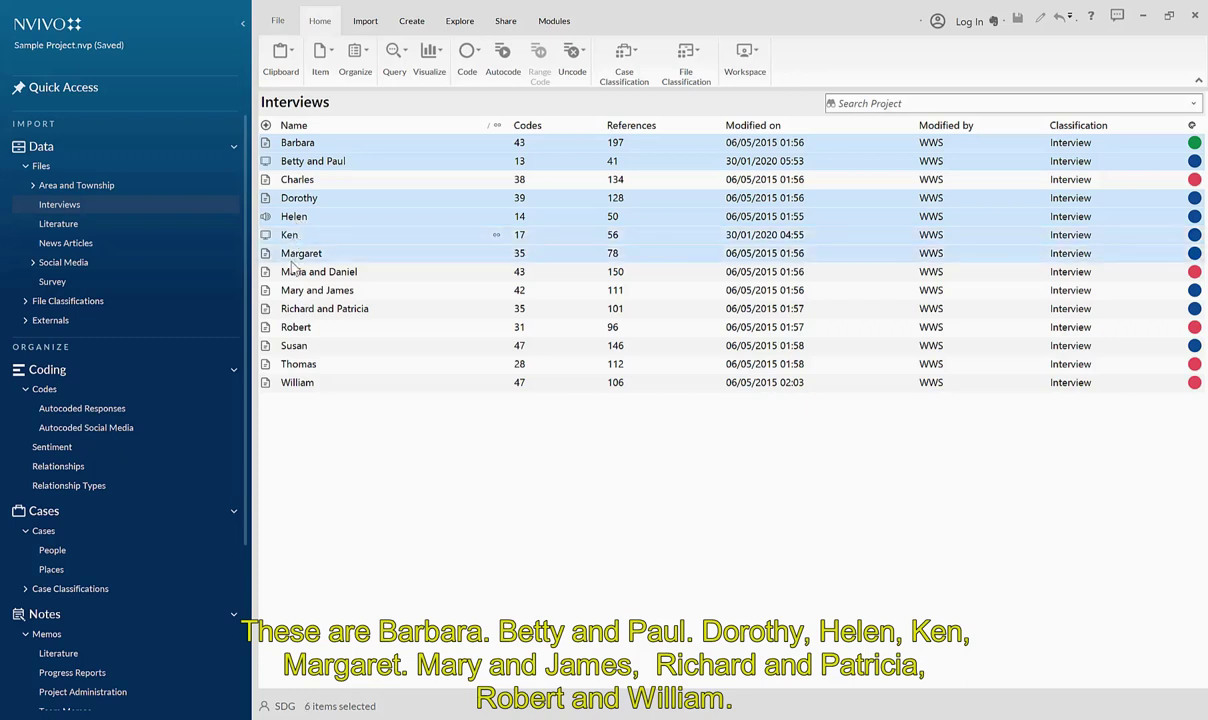
ctrl+click(287, 292)
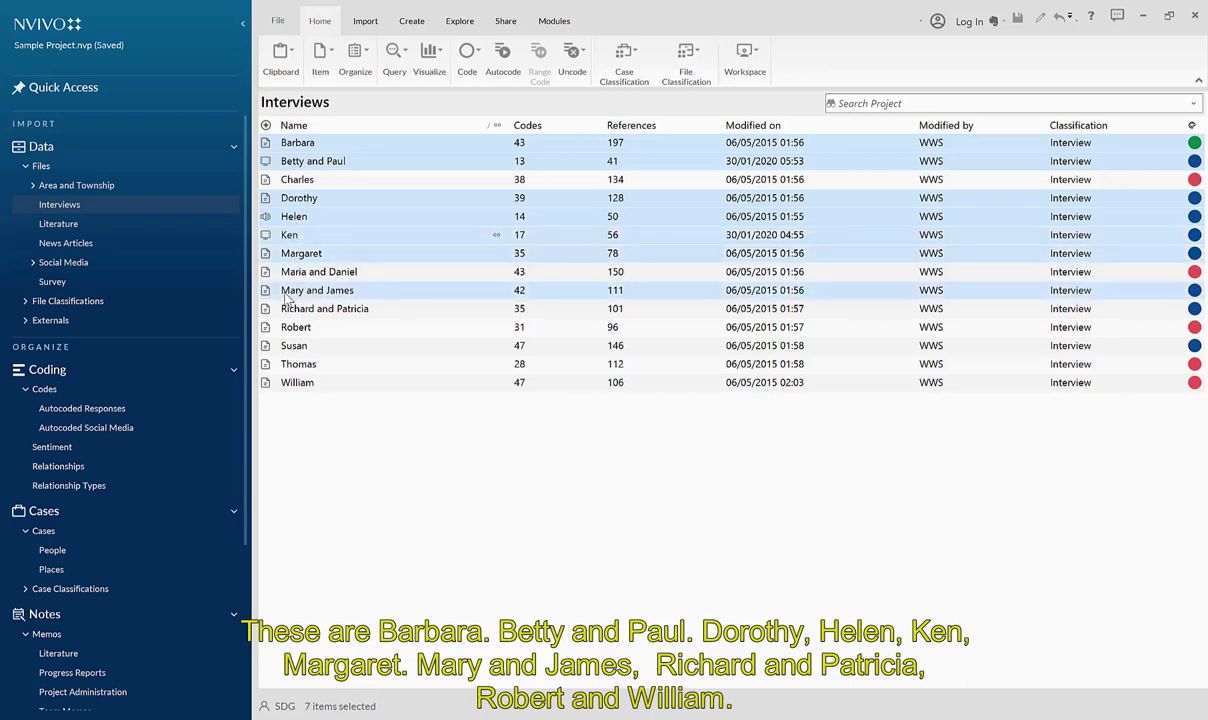
ctrl+click(288, 311)
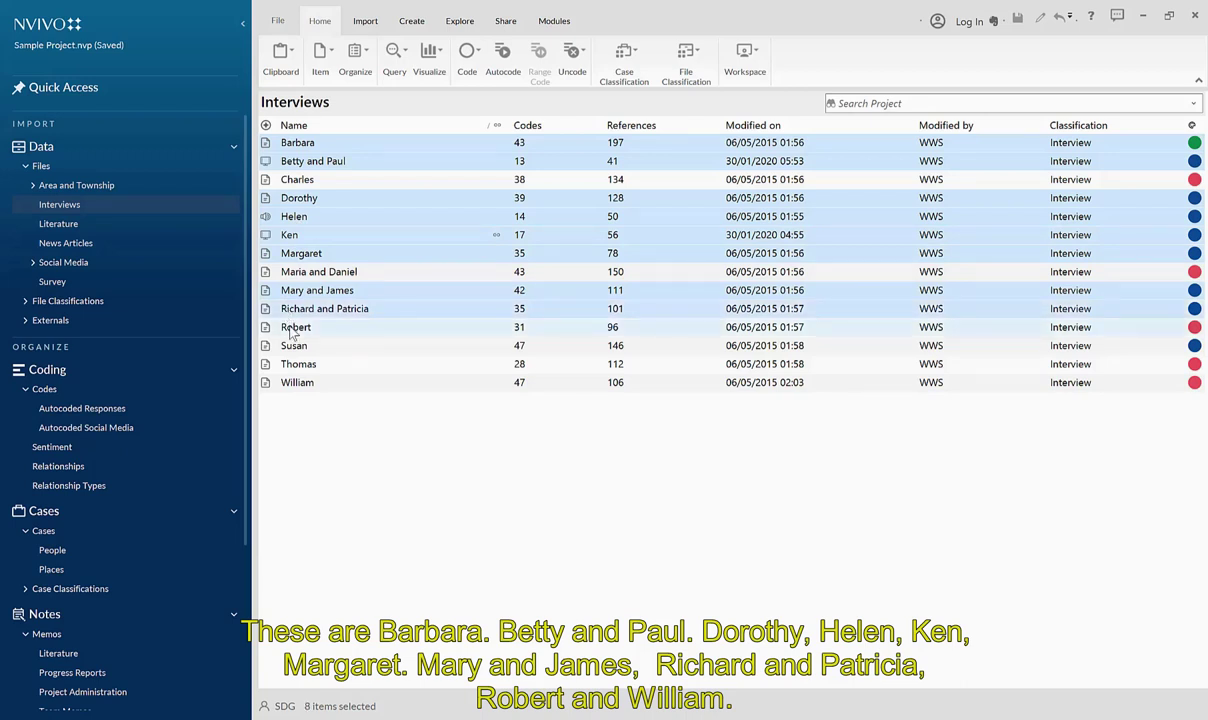
ctrl+click(291, 330)
ctrl+click(293, 389)
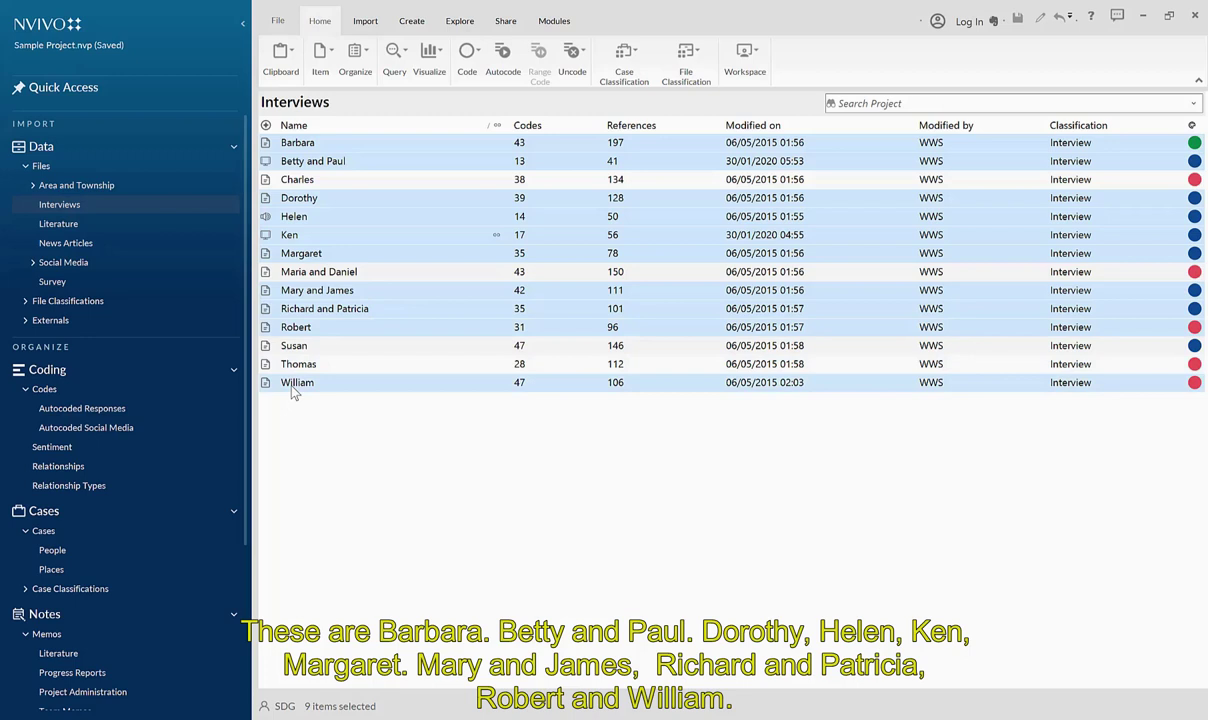
Step: Autocode the selected interviews using existing coding patterns
right_click(413, 217)
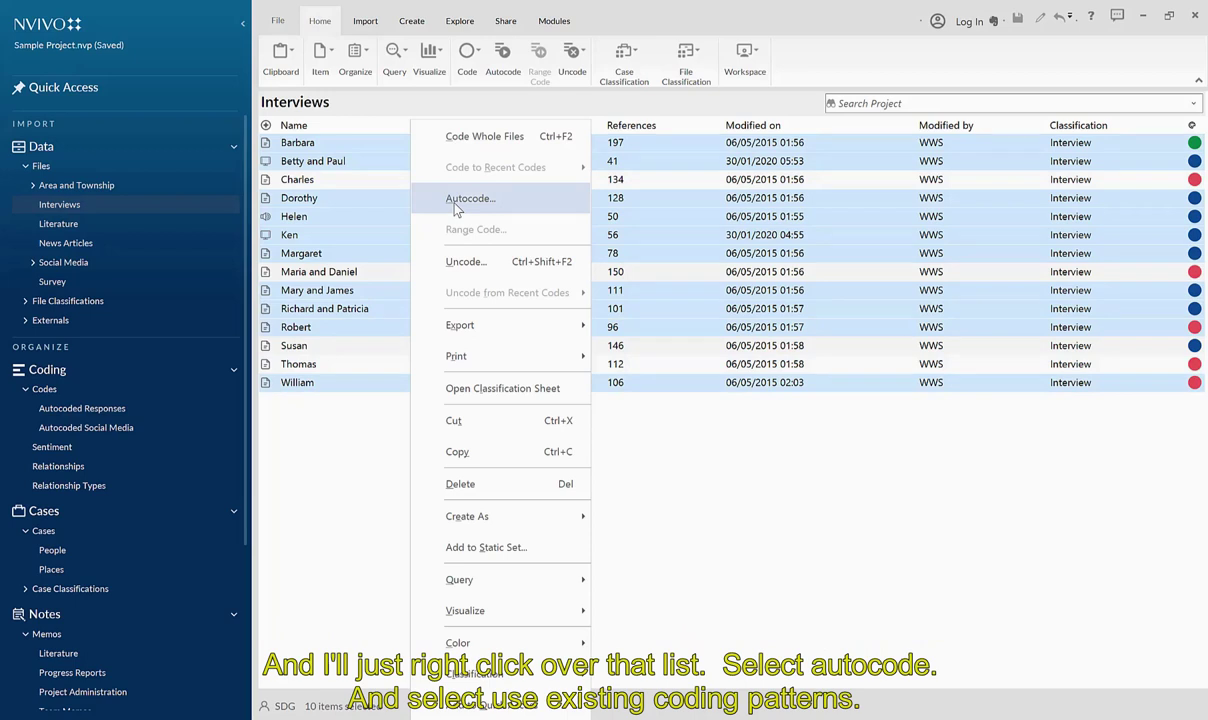
click(456, 199)
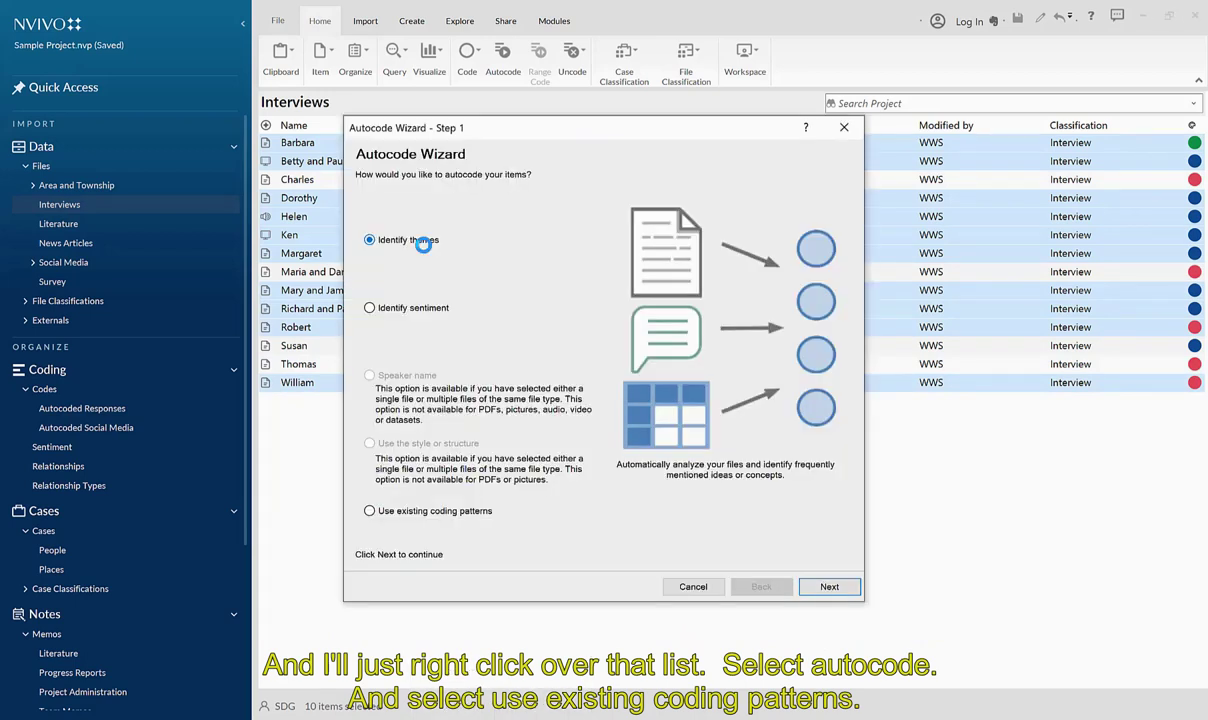
click(370, 512)
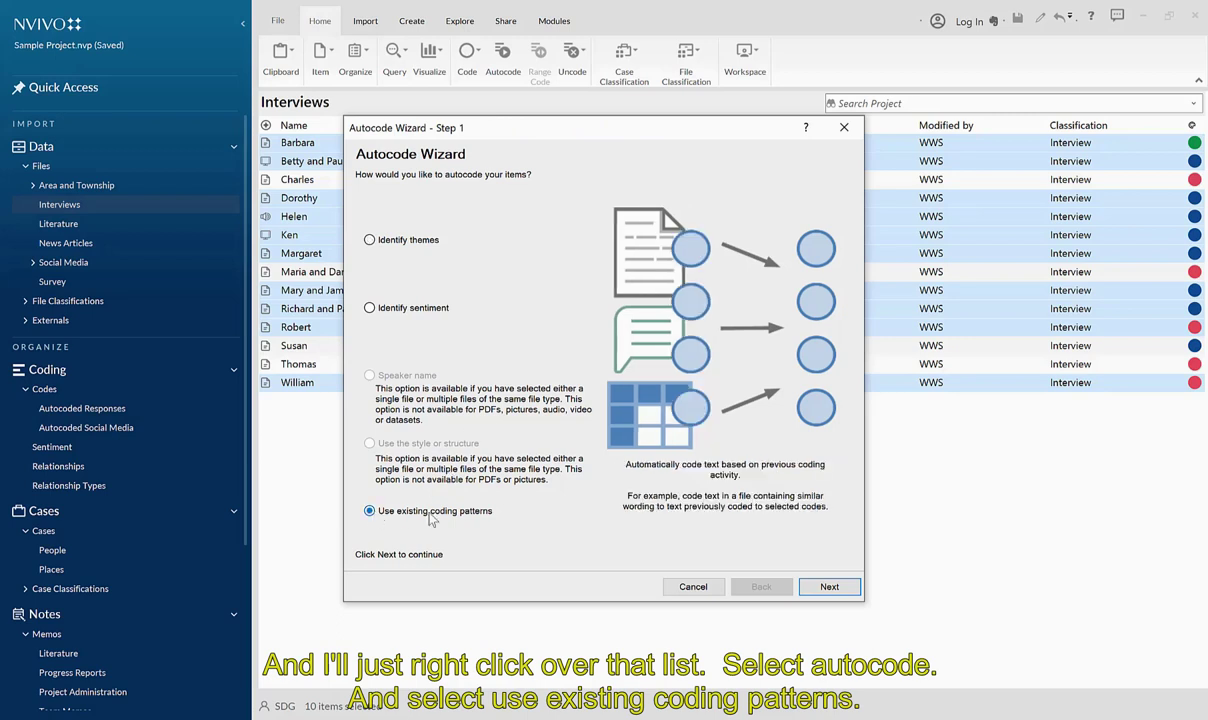
click(829, 588)
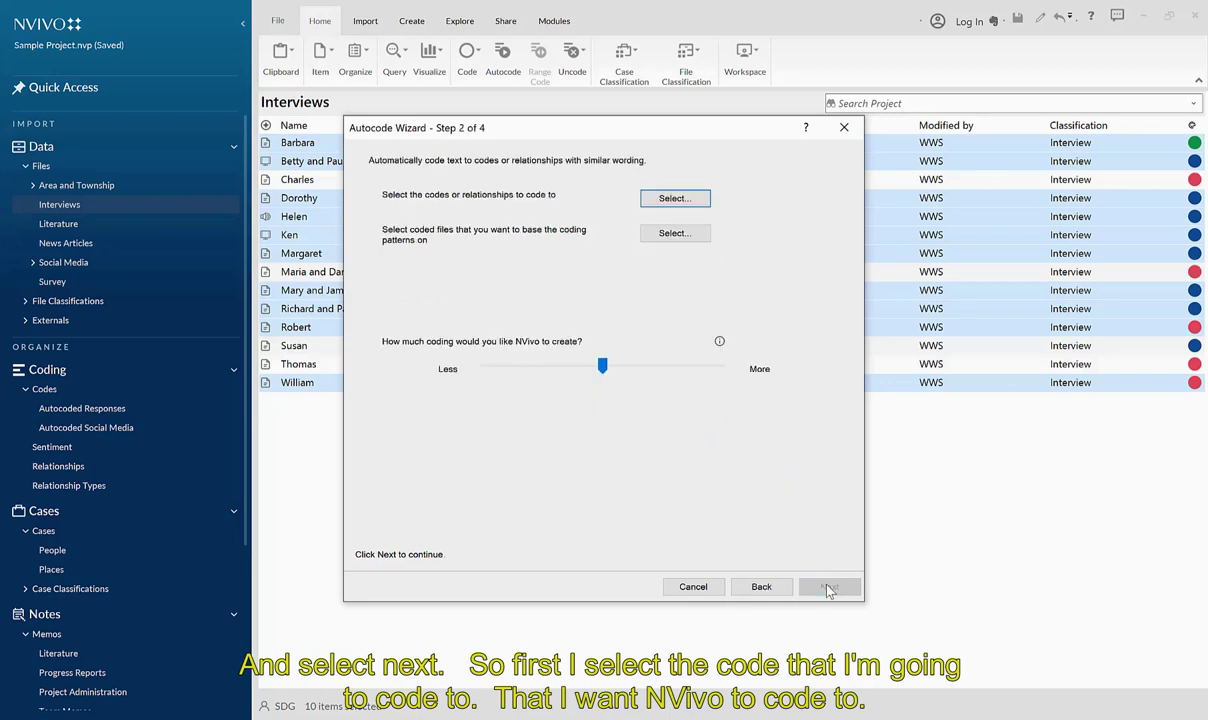
Step: Pick Natural environment > Environmental impacts as the code to autocode to
click(689, 203)
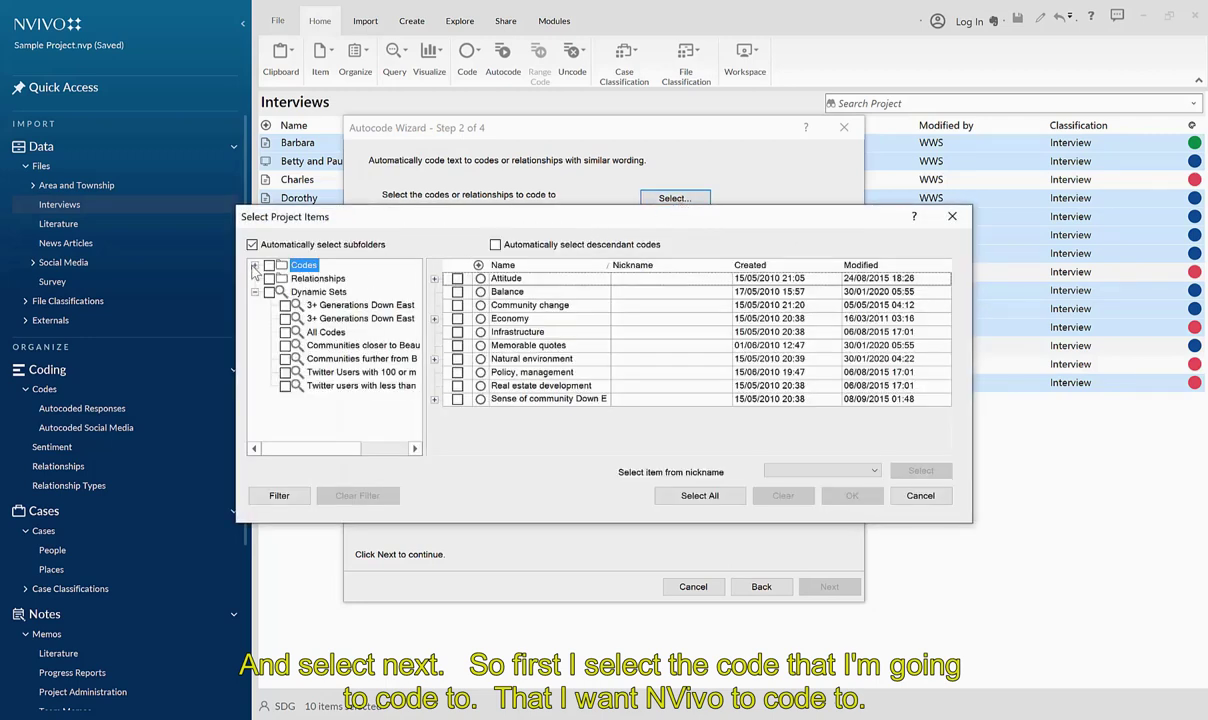
click(255, 265)
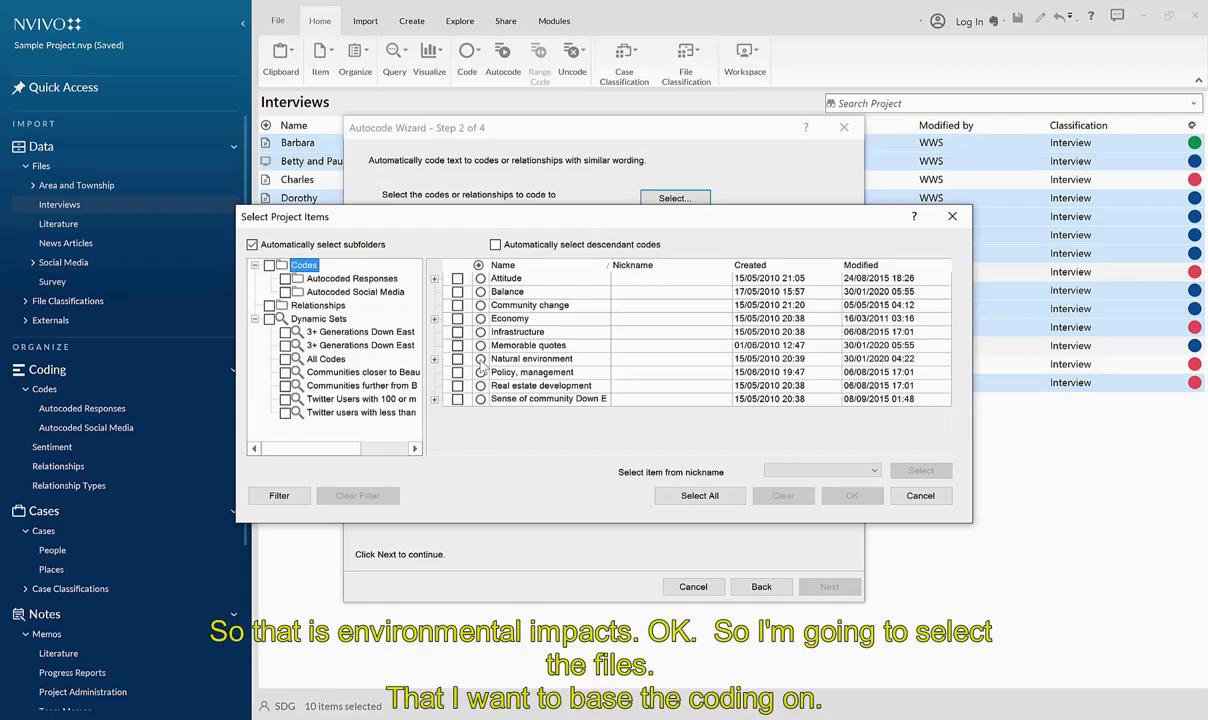
click(434, 358)
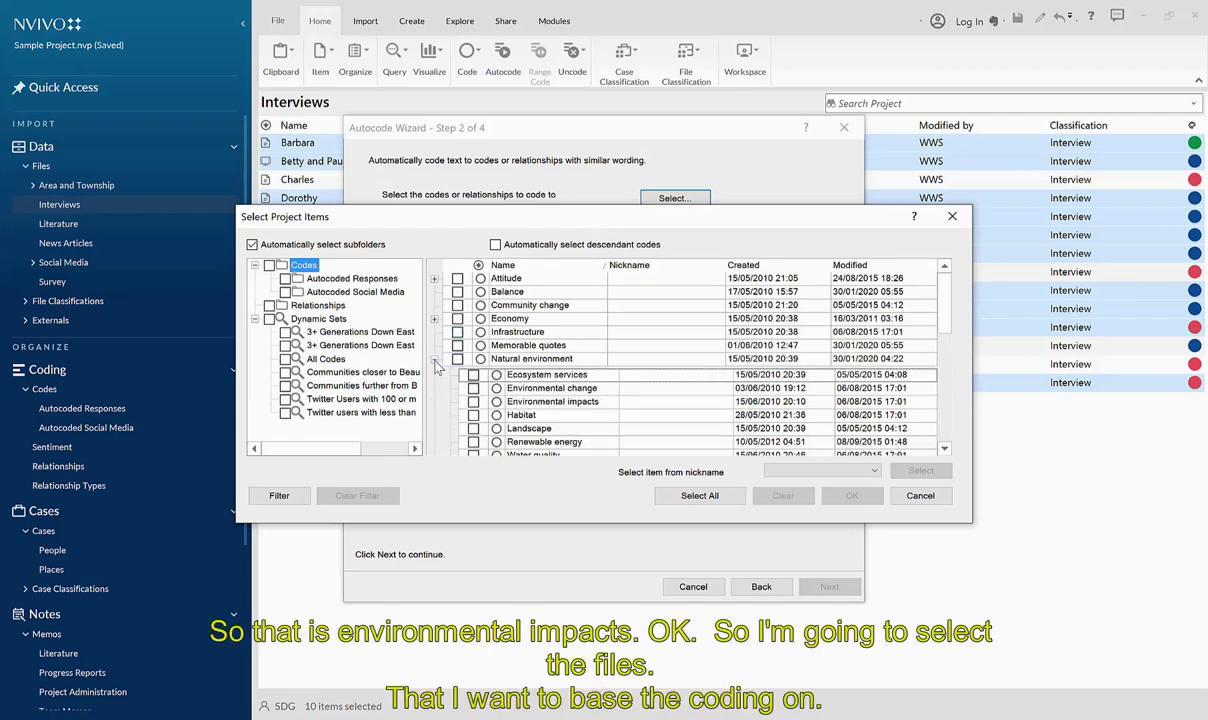
click(473, 401)
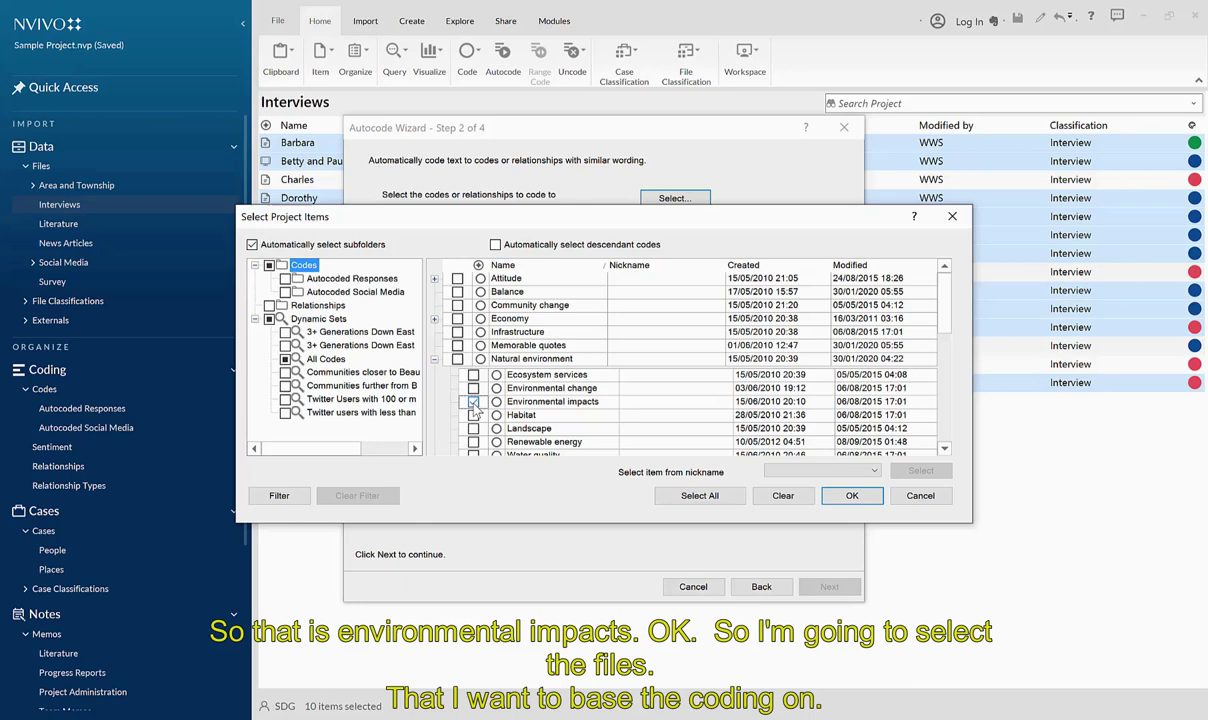
click(852, 497)
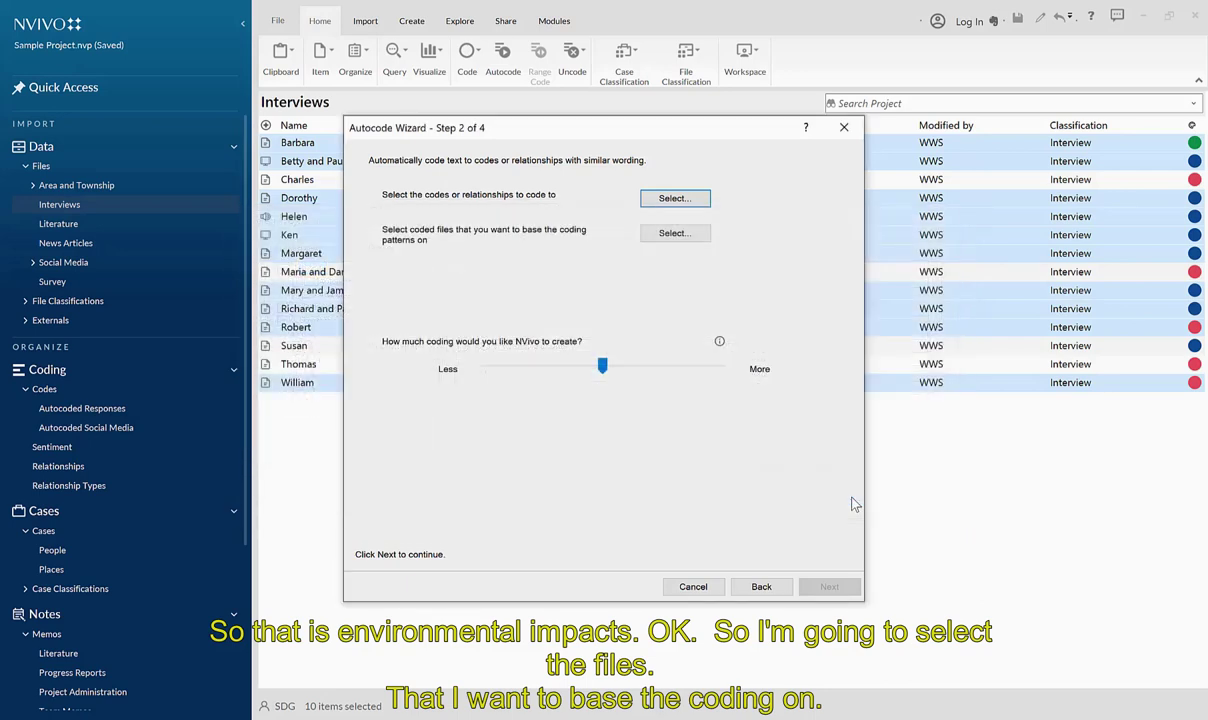
Step: Use the Interviews folder's already-coded files as the pattern basis and continue to assessment
click(658, 236)
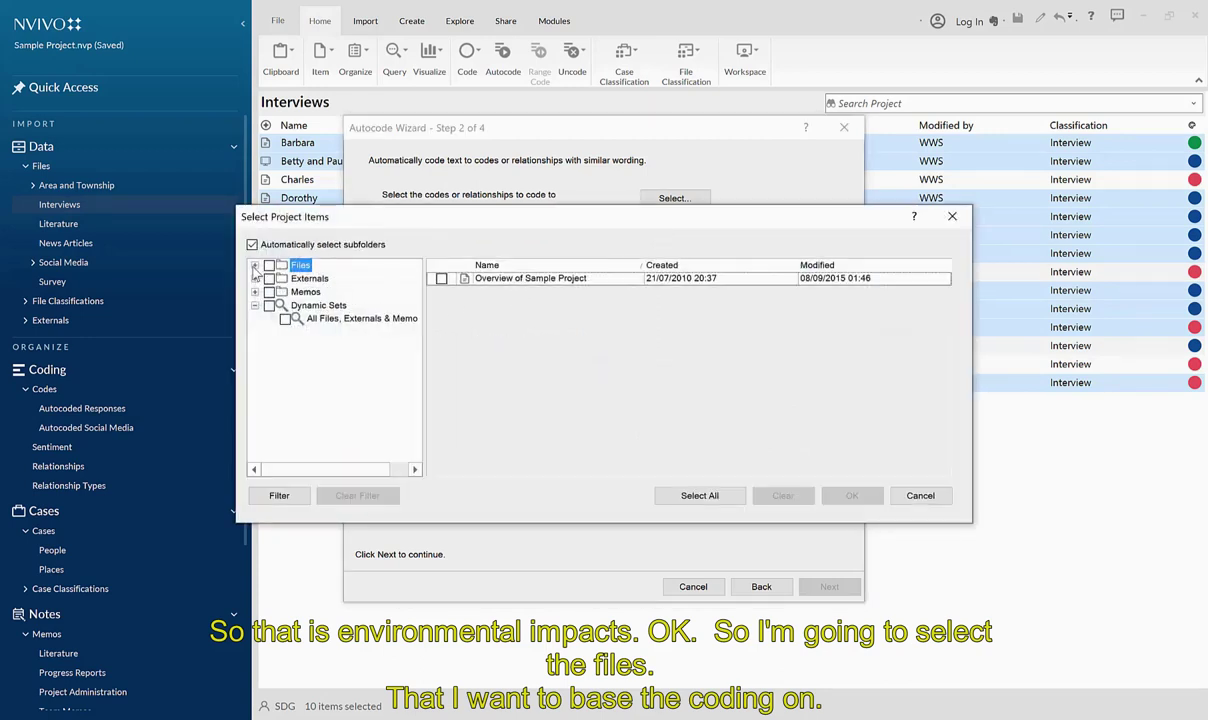
click(254, 264)
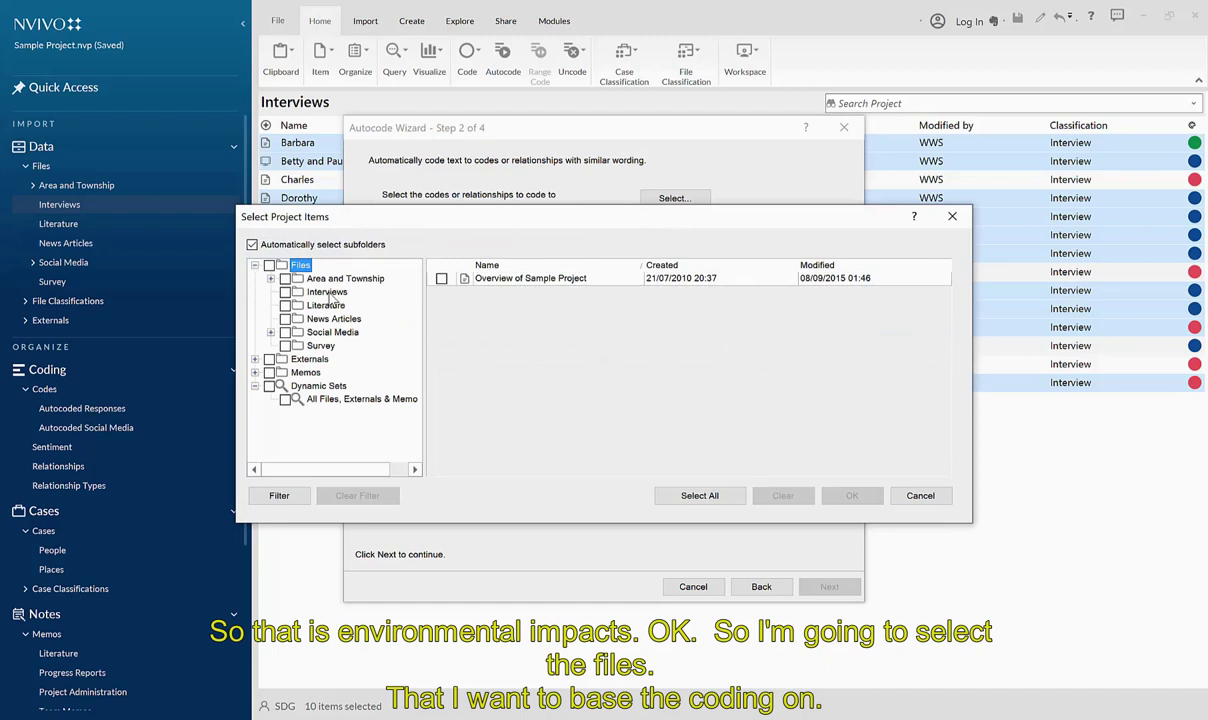
click(327, 292)
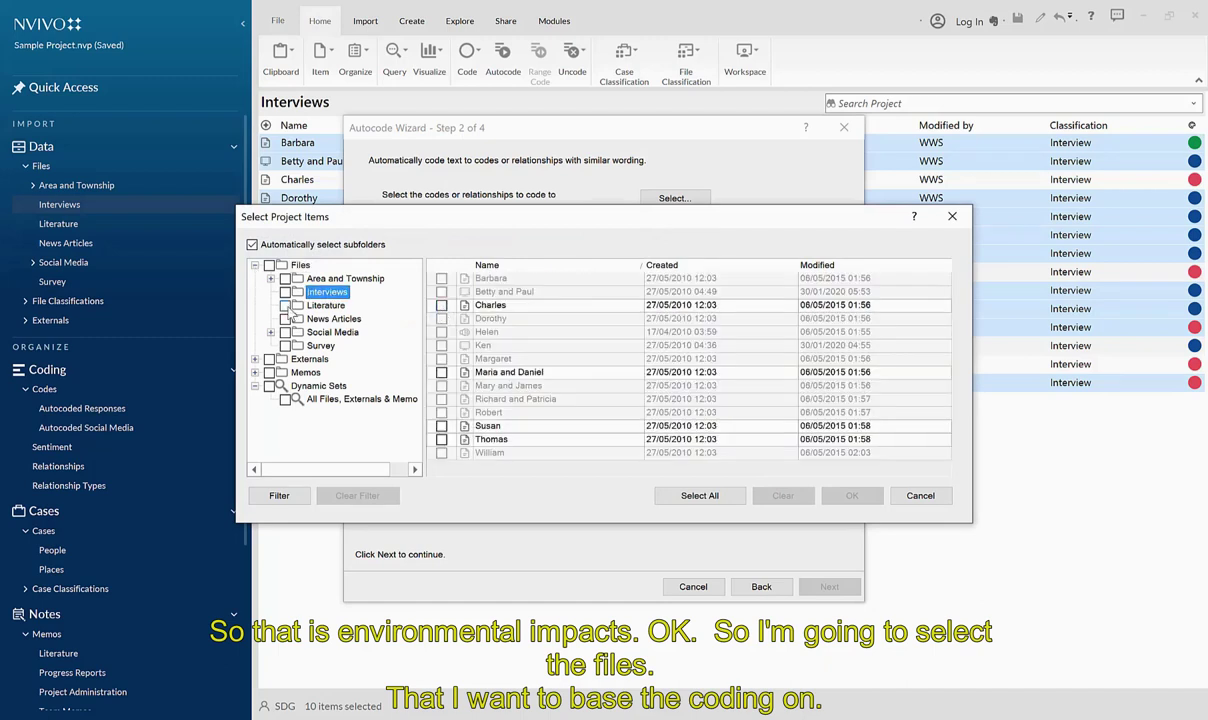
click(285, 291)
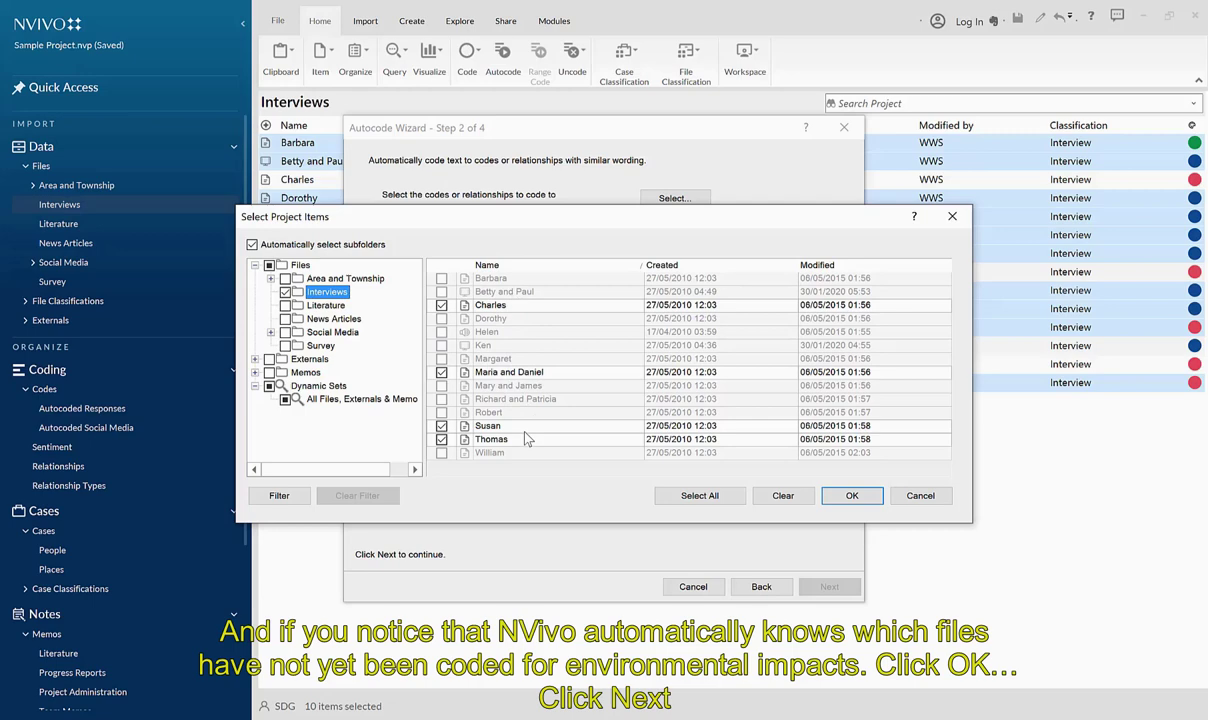
click(848, 496)
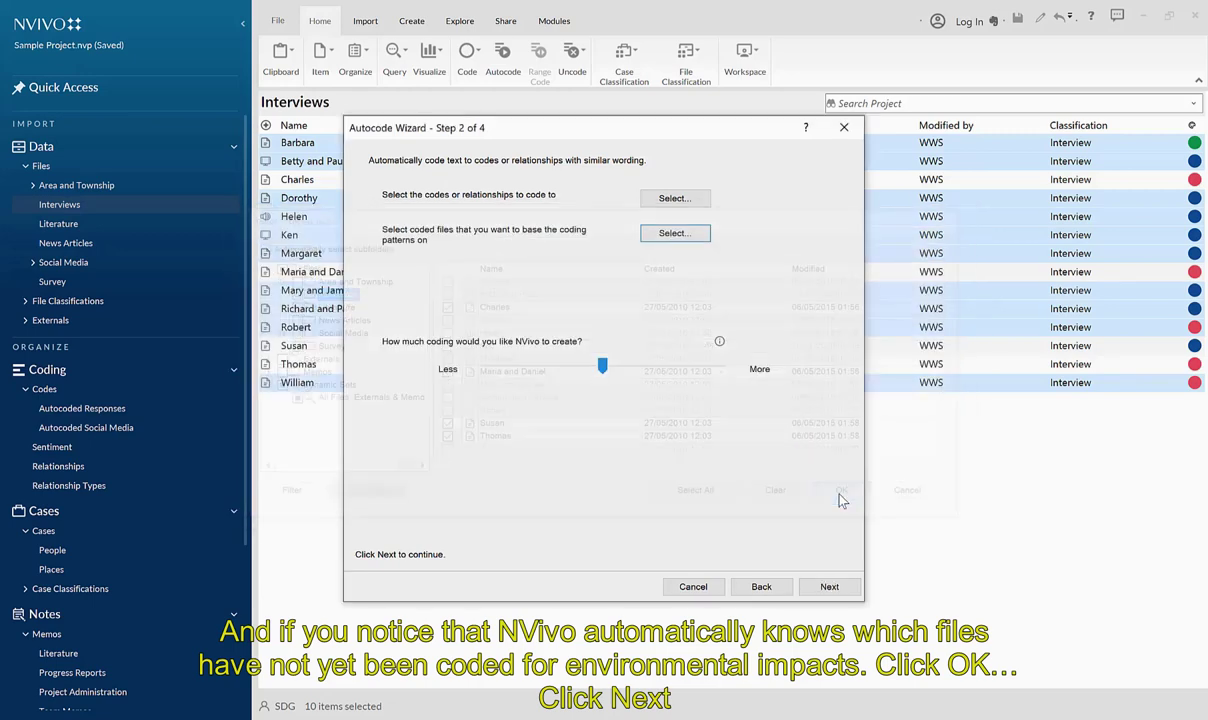
click(838, 588)
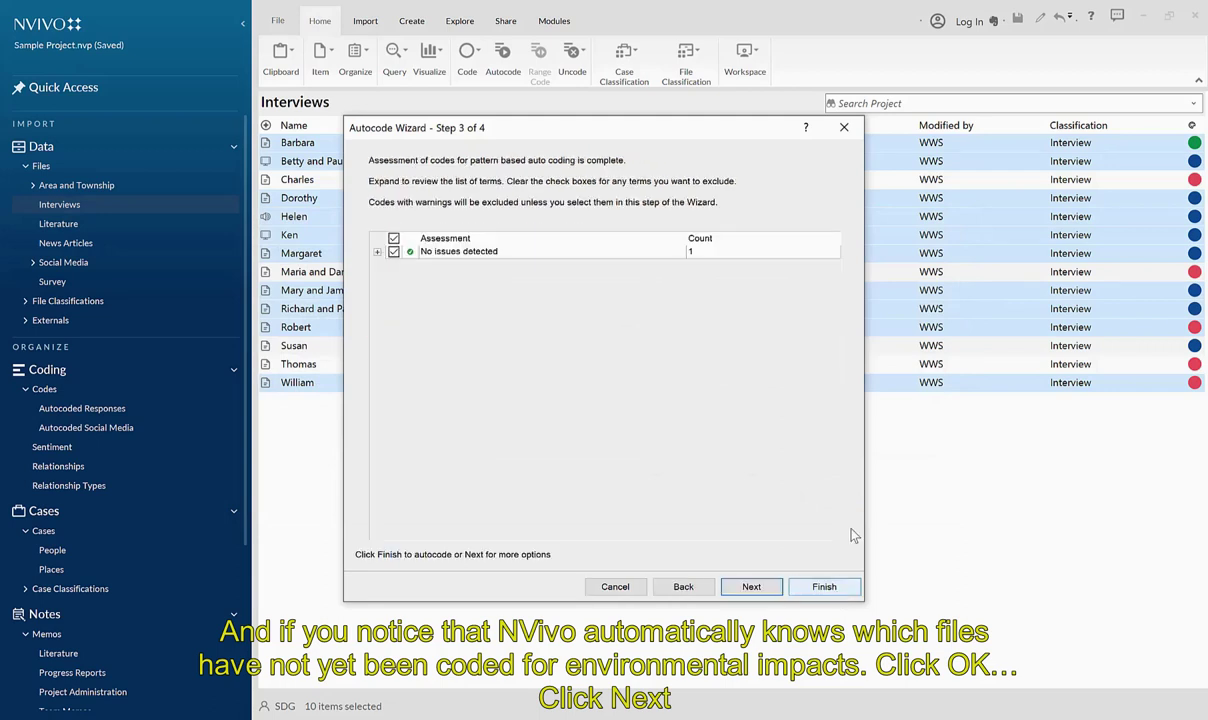
Step: Clear all Environmental impacts terms, then tick water, impact, consequences and development
click(378, 252)
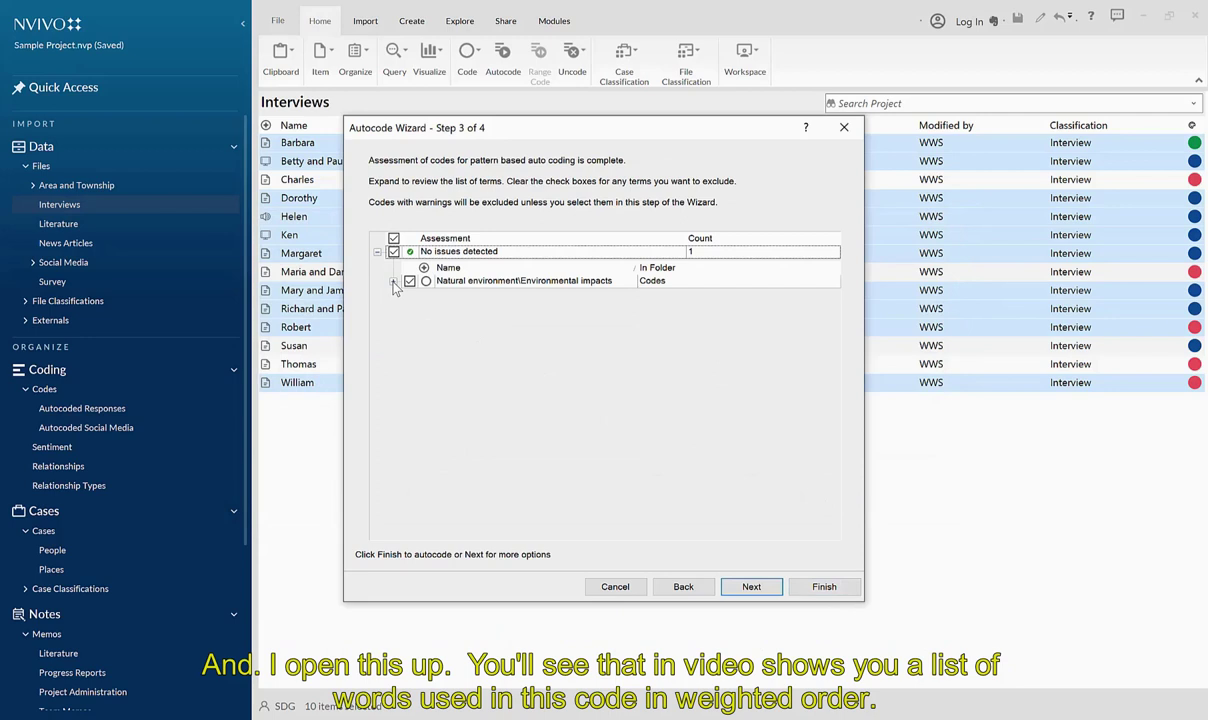
click(394, 282)
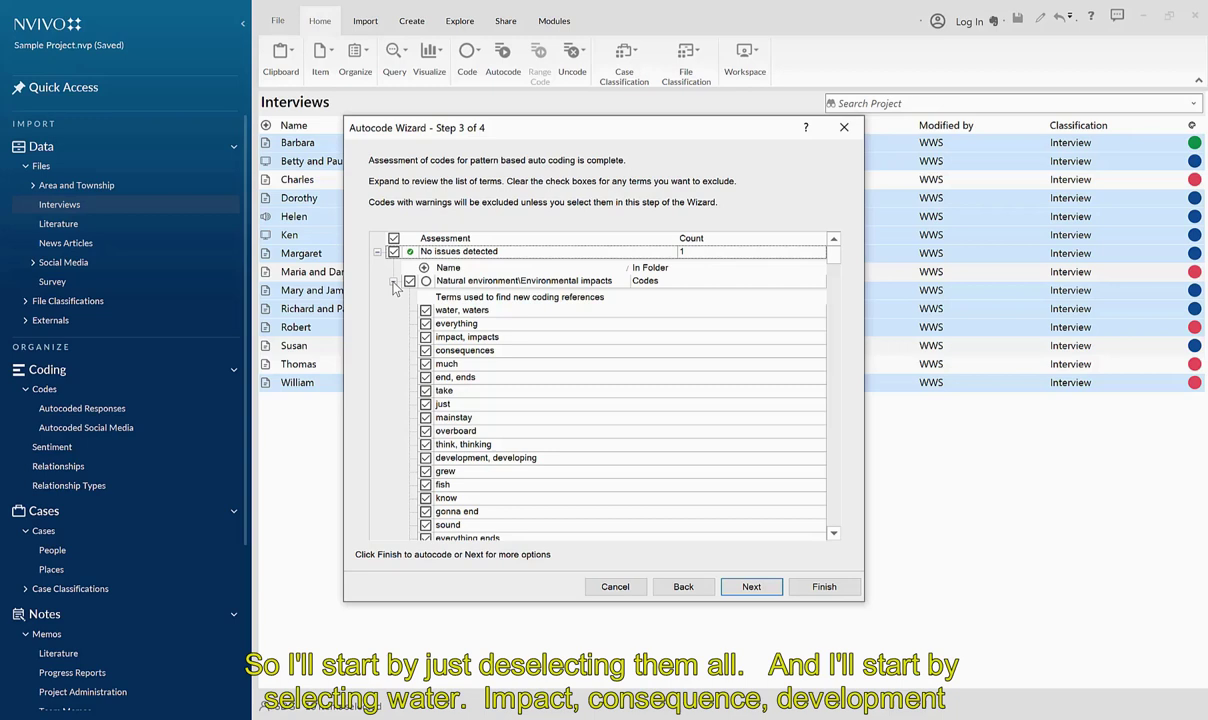
click(393, 252)
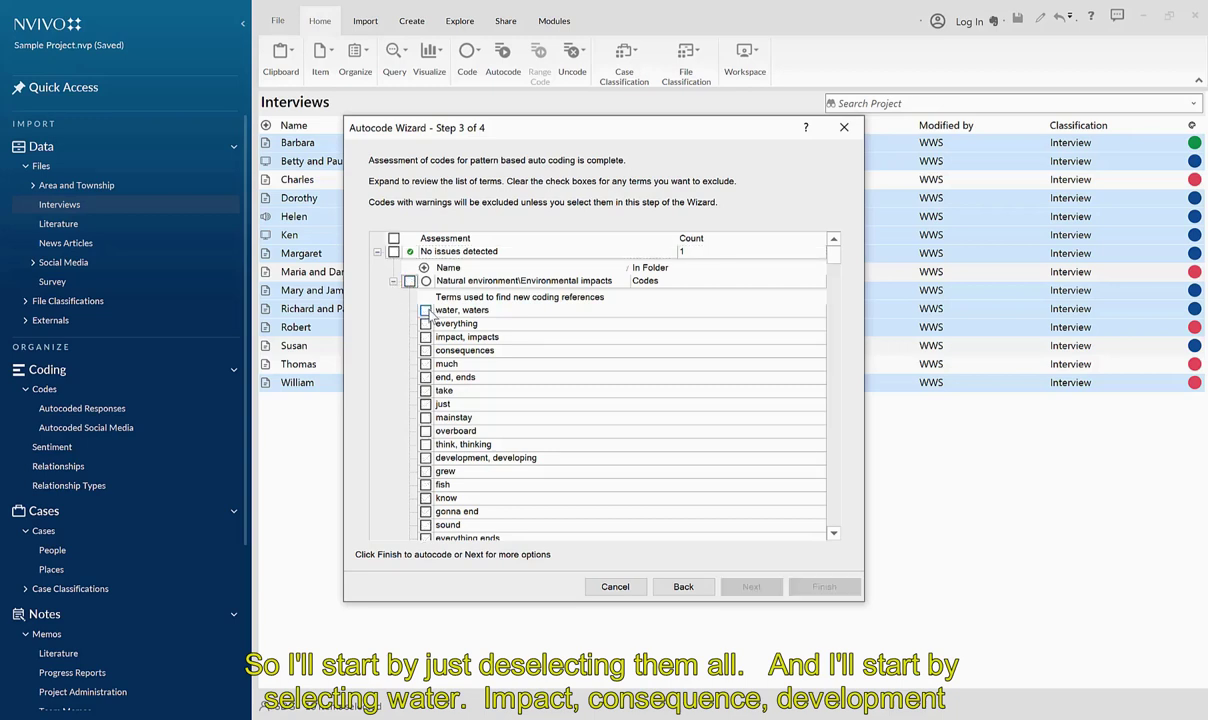
click(425, 311)
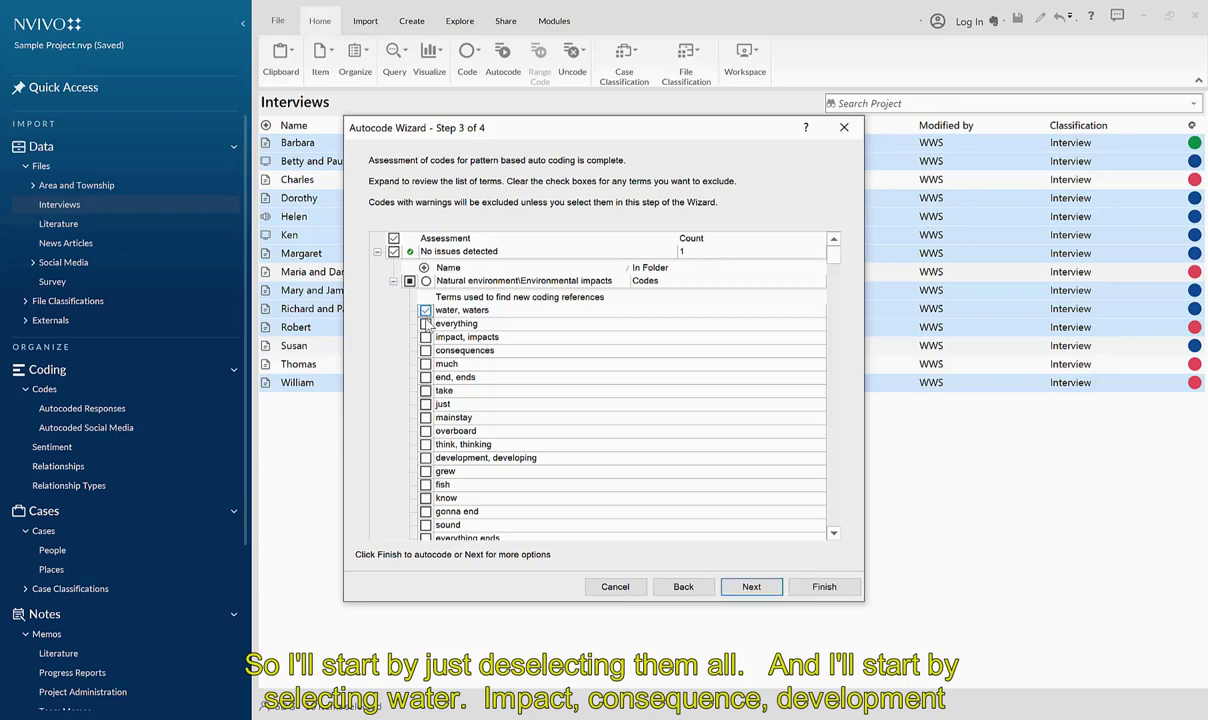
click(425, 337)
click(426, 351)
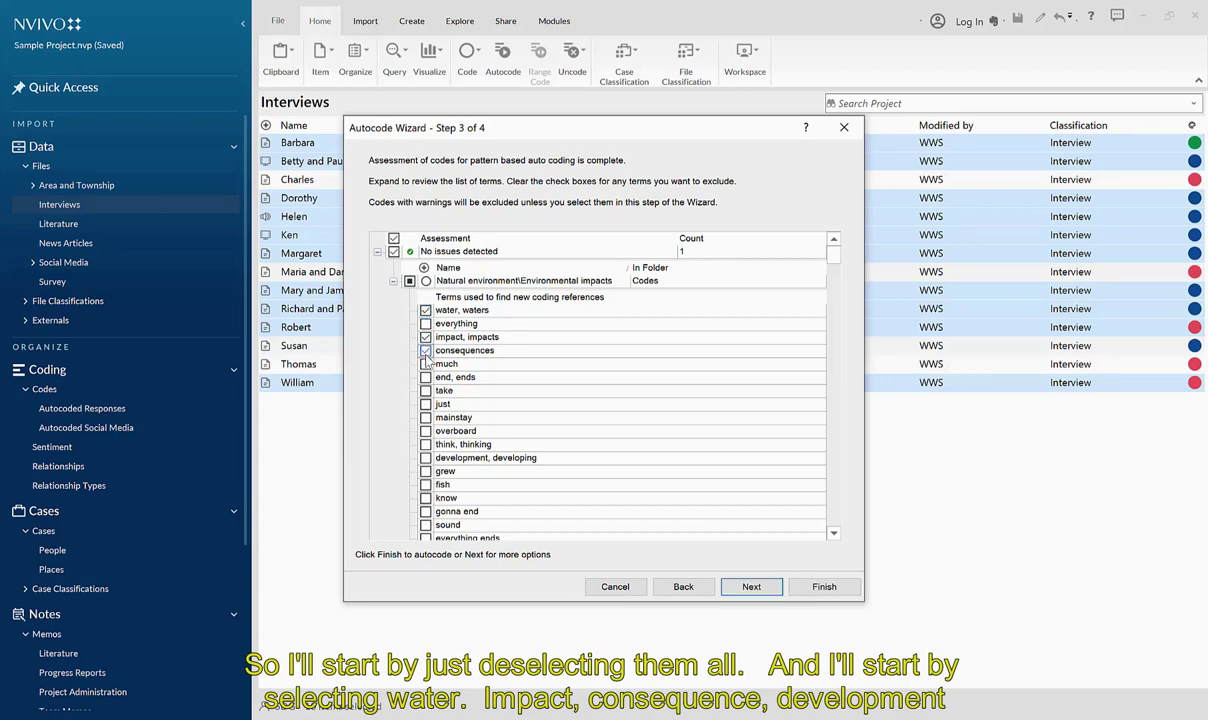
click(426, 458)
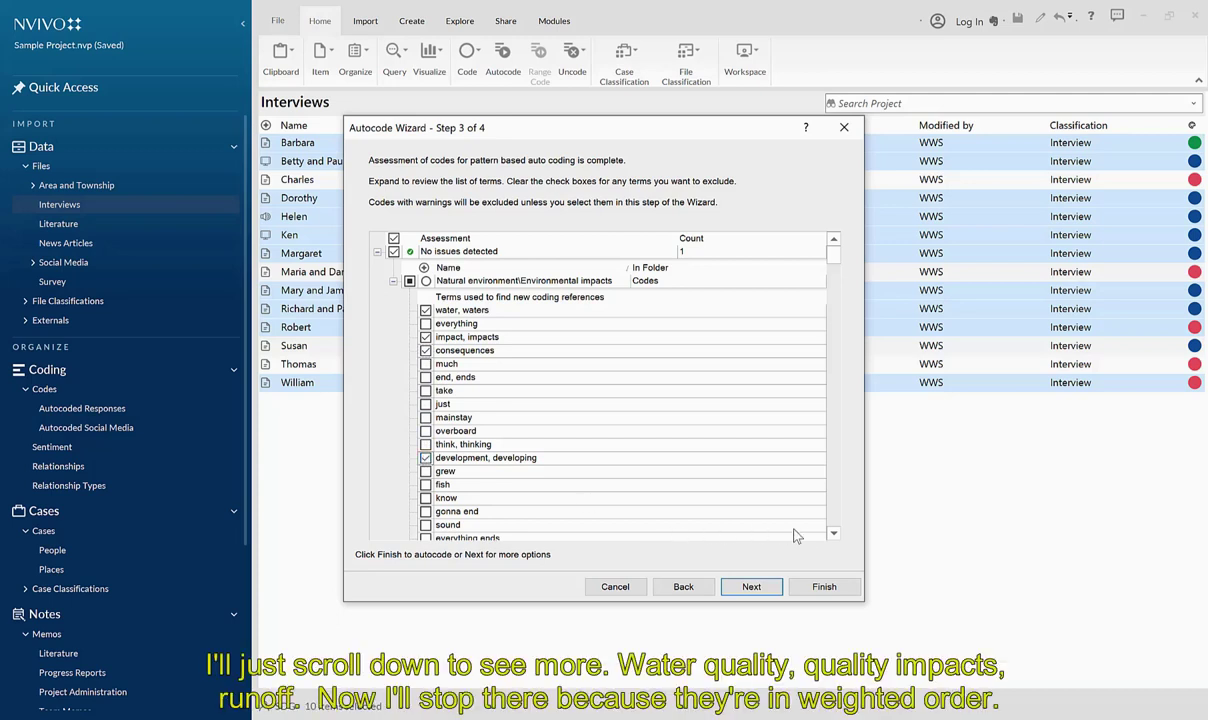
Step: Scroll the term list and also tick water quality, quality impacts and runoff
click(835, 537)
click(835, 537)
click(835, 537)
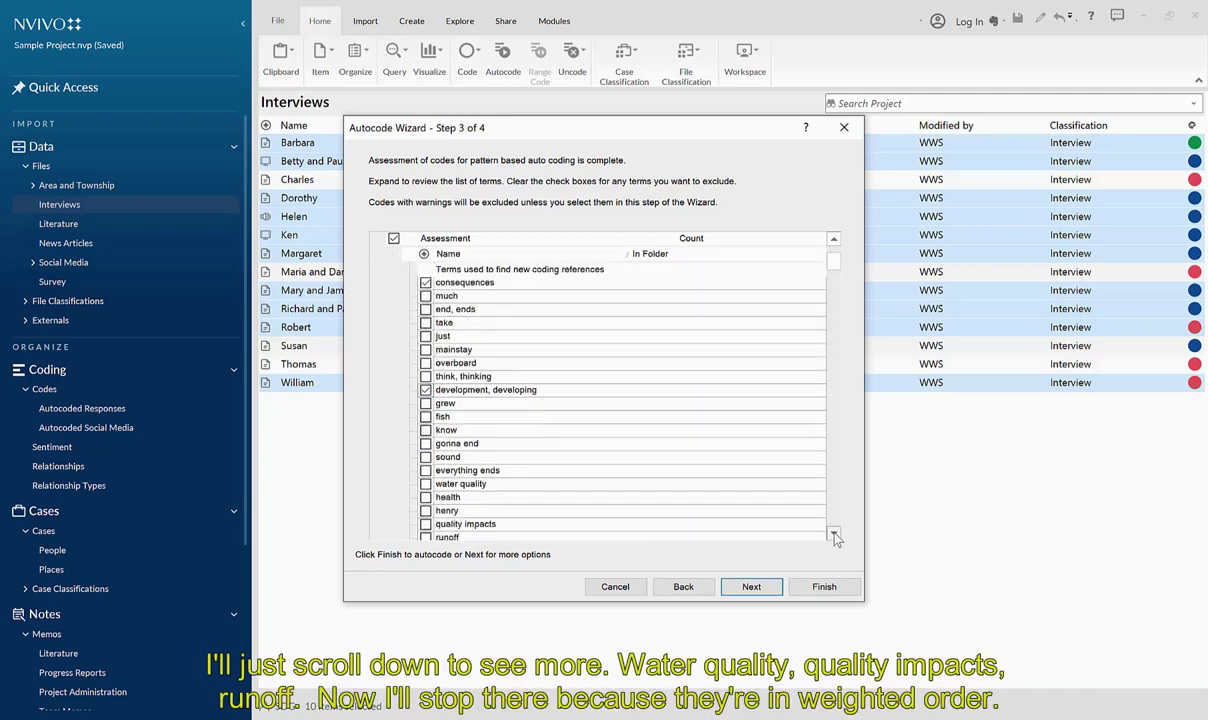
click(835, 537)
click(835, 537)
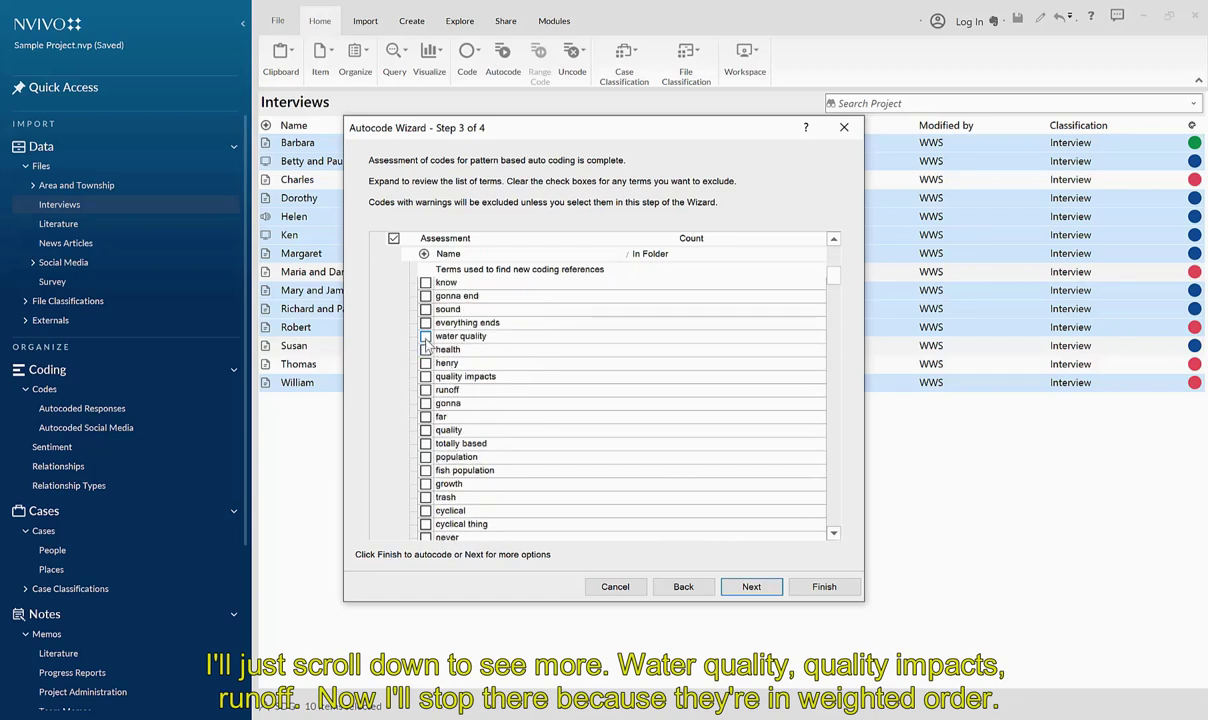
click(426, 337)
click(426, 377)
click(426, 391)
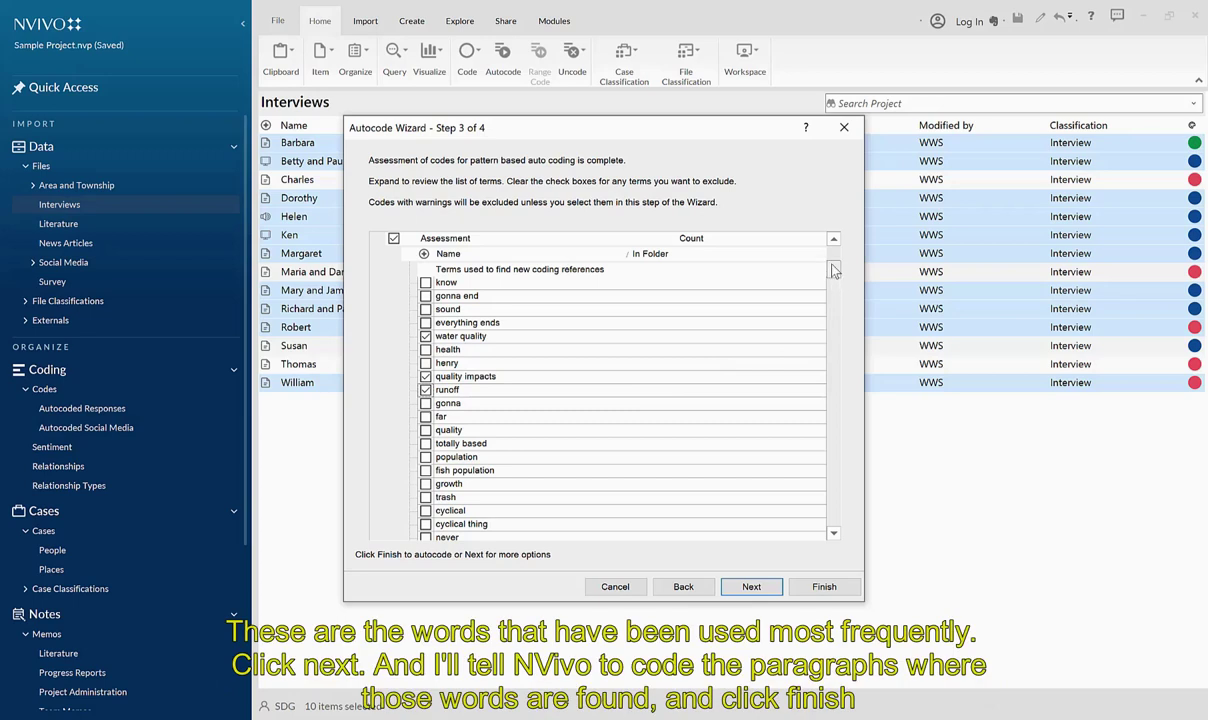
drag(835, 284, 833, 259)
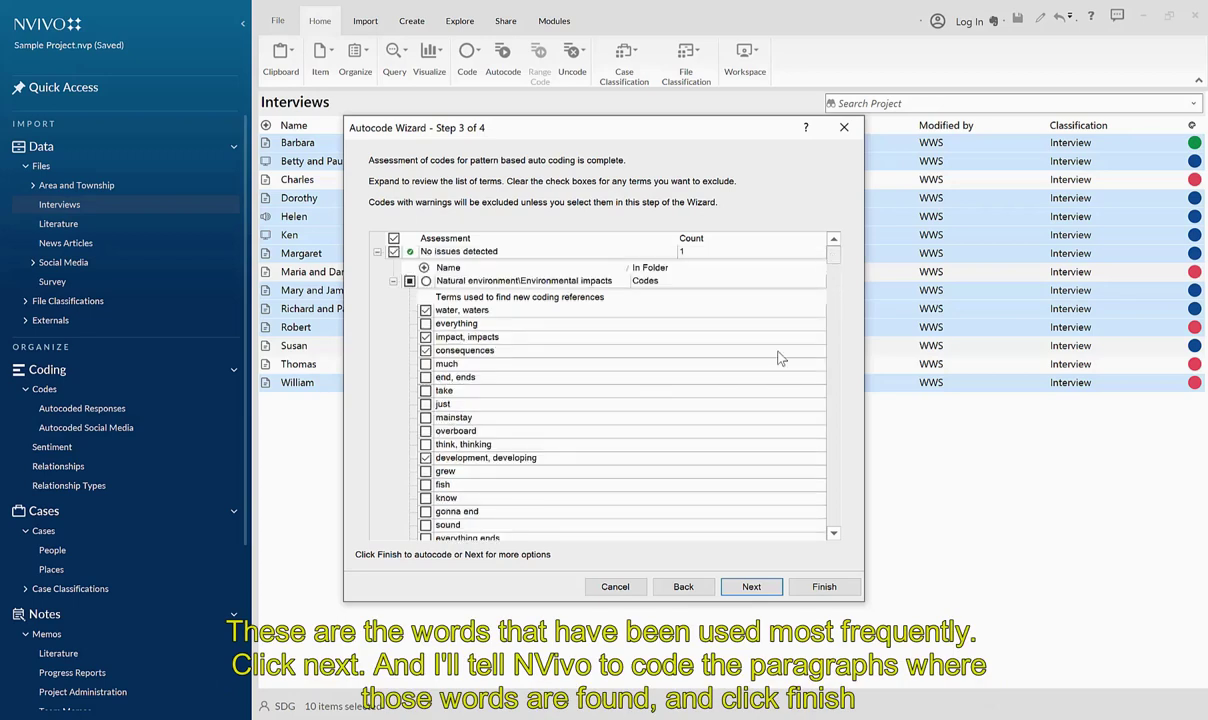
Step: Run the Environmental impacts autocode with whole-paragraph coding
click(770, 589)
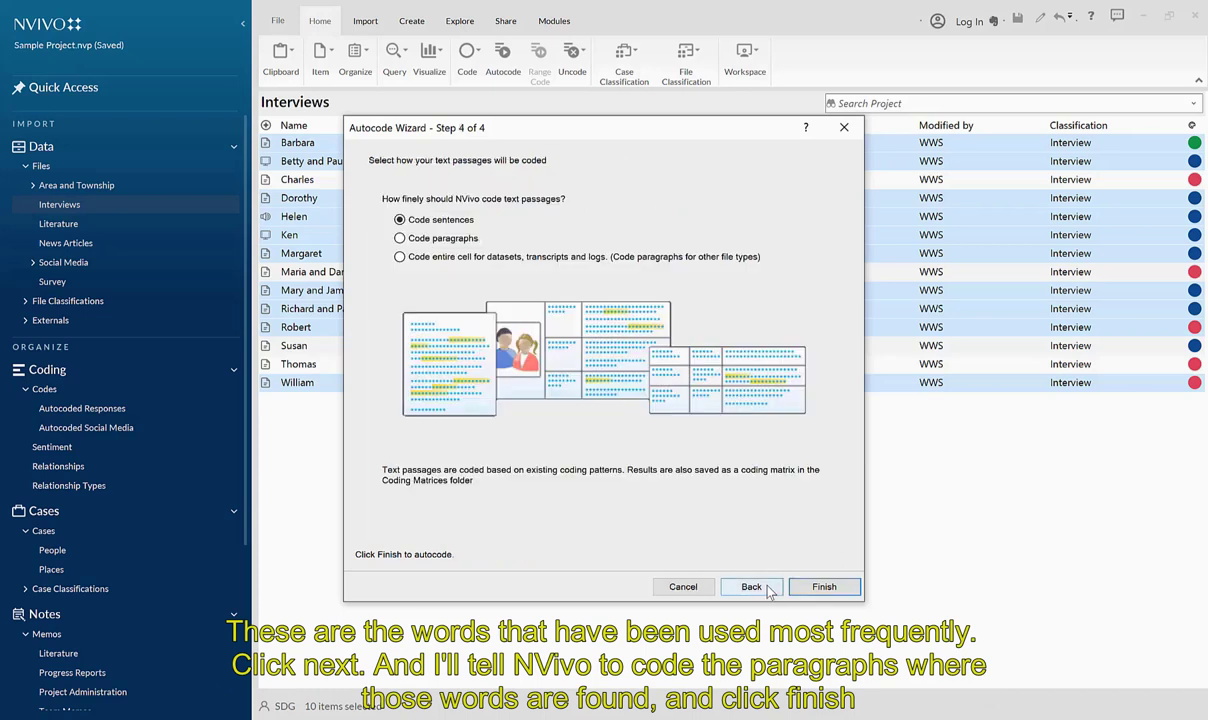
click(465, 241)
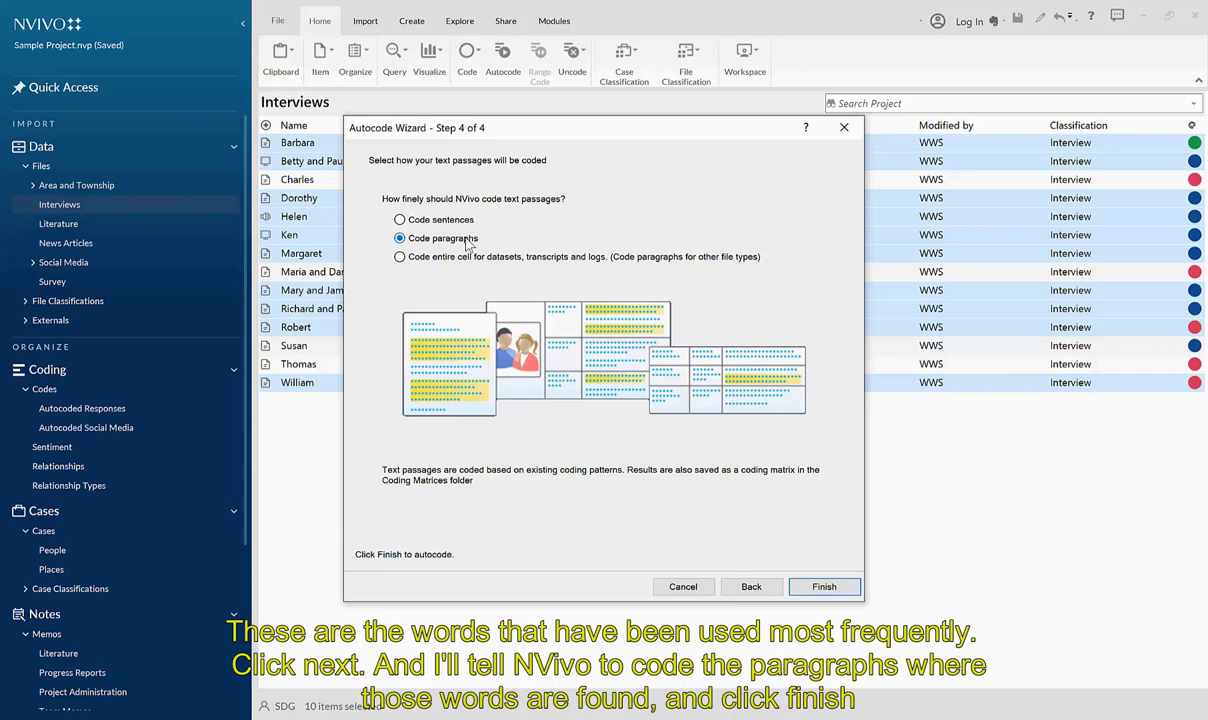
click(826, 589)
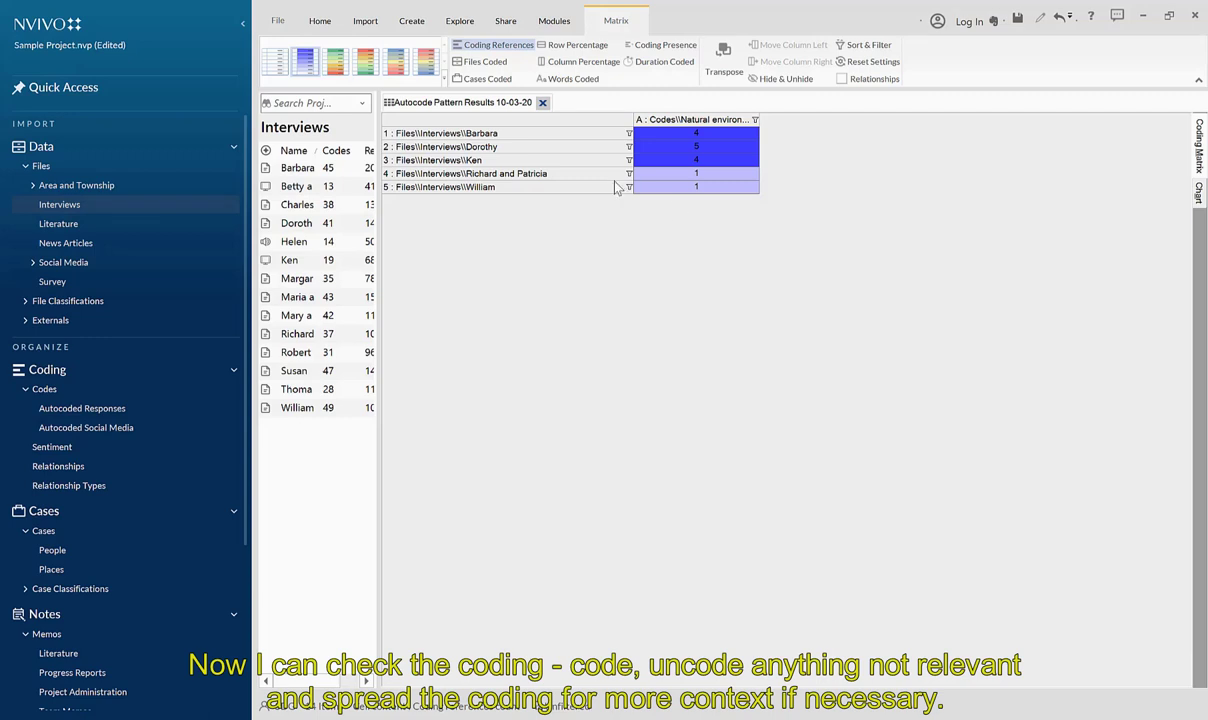
Step: Close the pattern matrix and open the Environmental impacts code's references
click(543, 103)
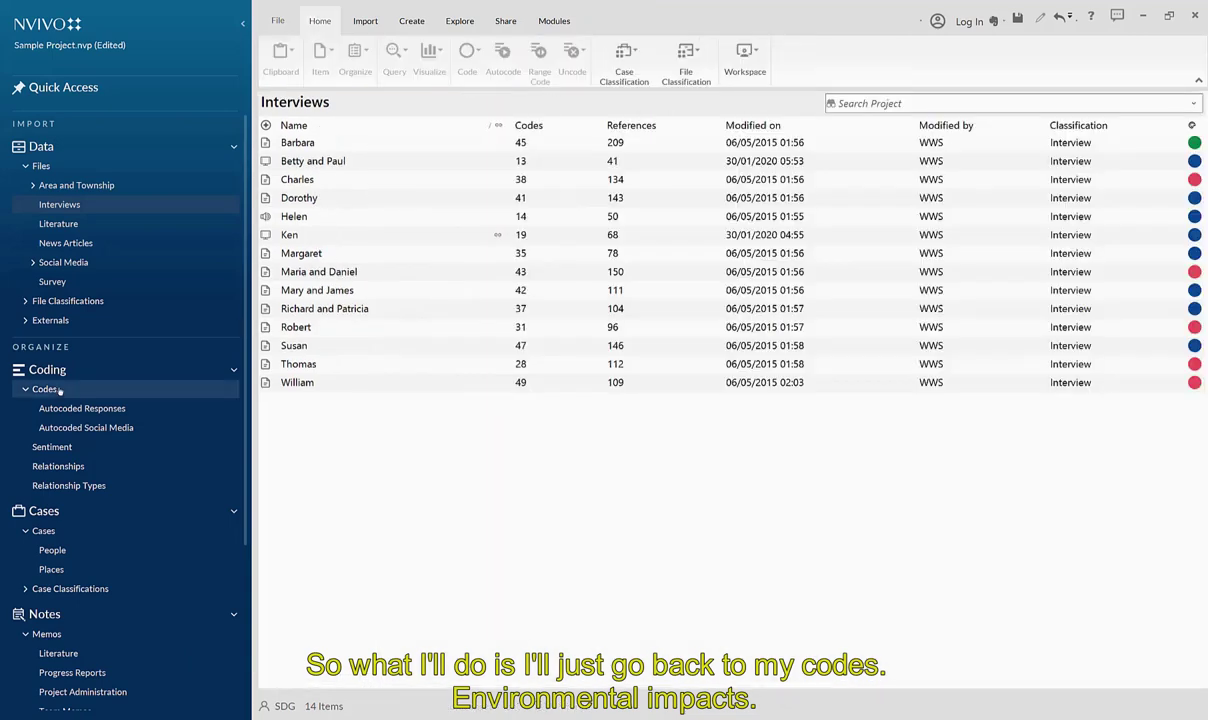
click(58, 389)
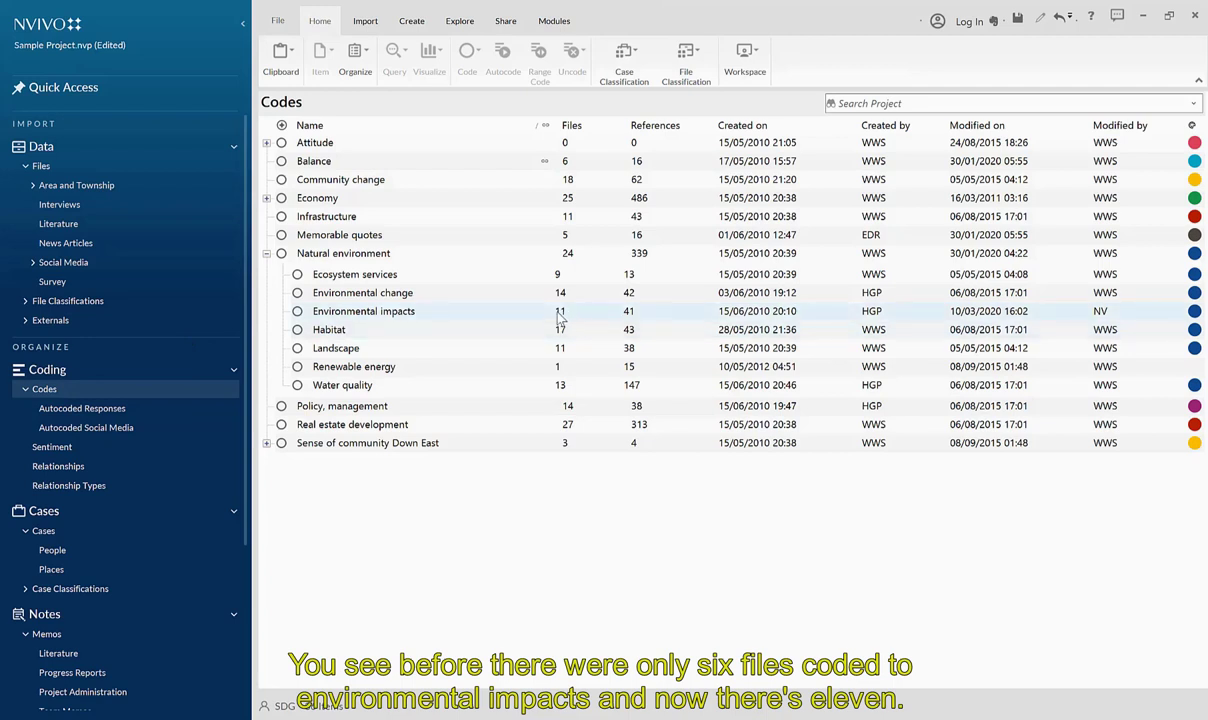
click(420, 316)
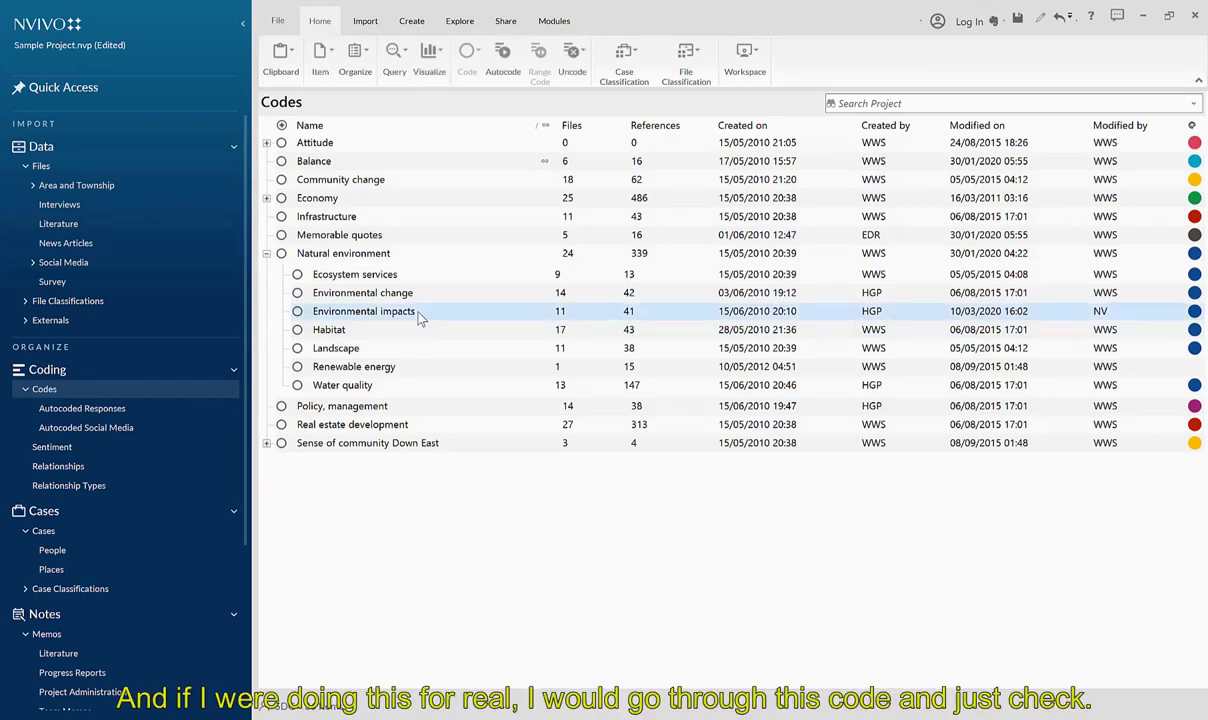
double_click(420, 316)
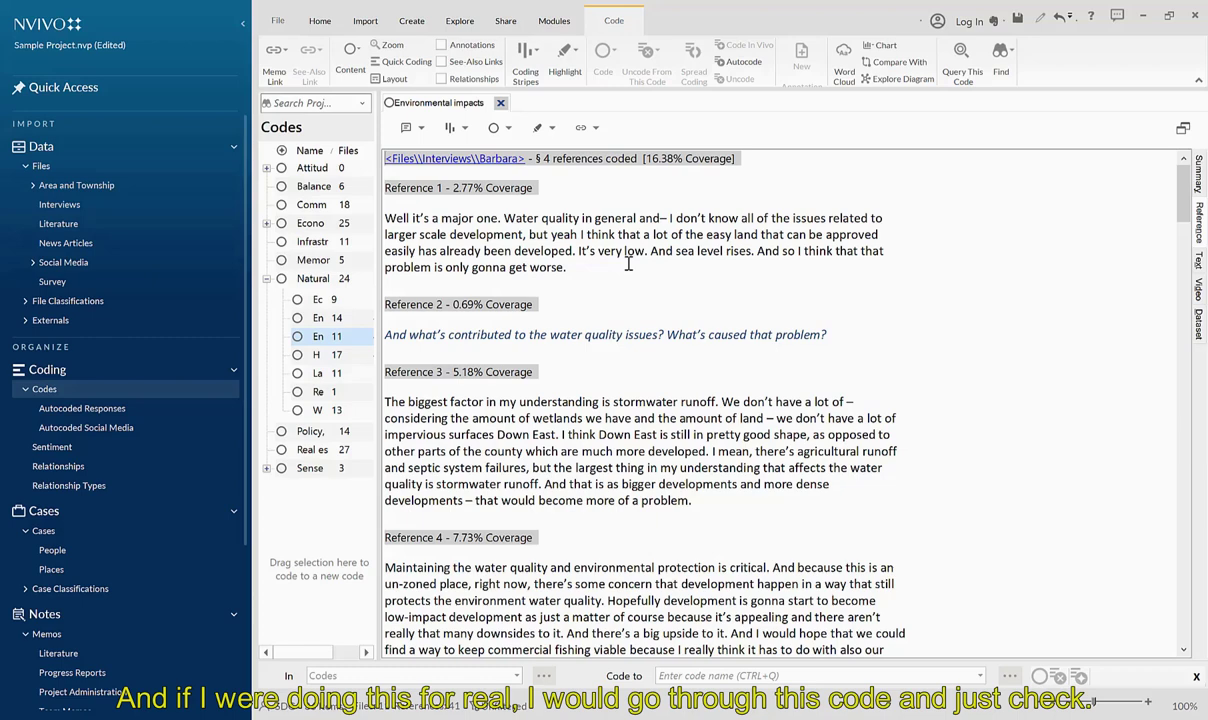
Step: Uncode Barbara's interviewer water quality question from Environmental impacts
click(838, 331)
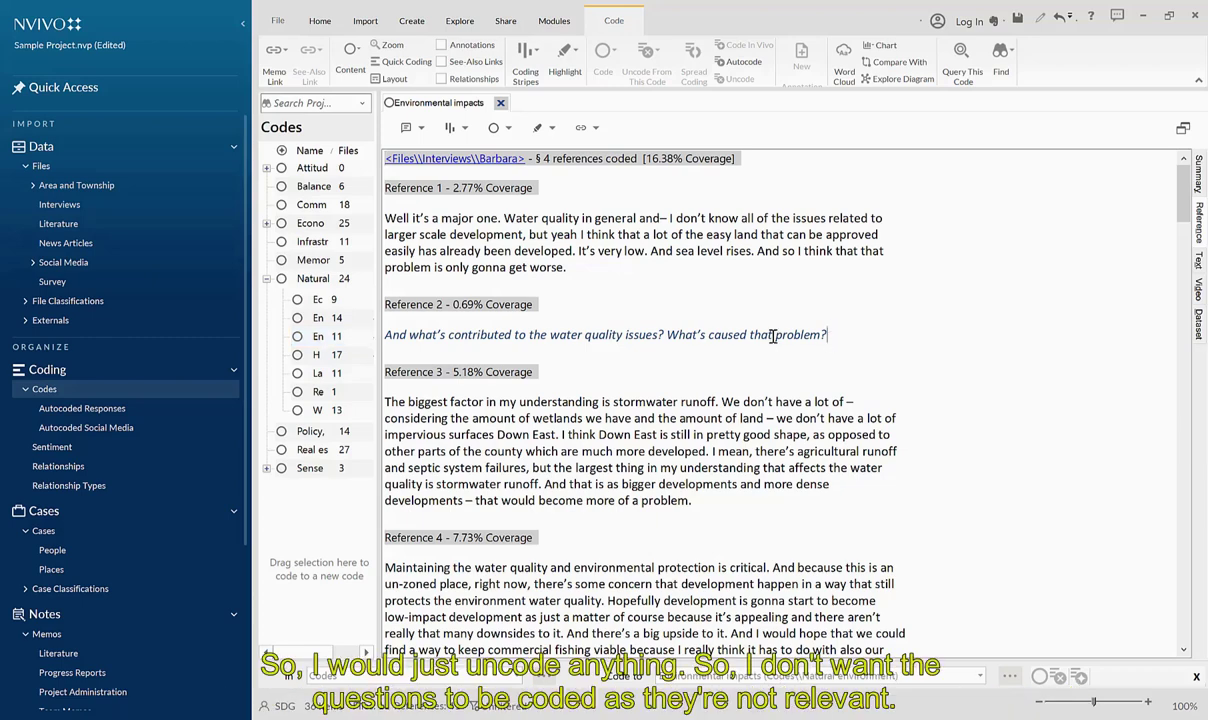
drag(829, 334, 380, 335)
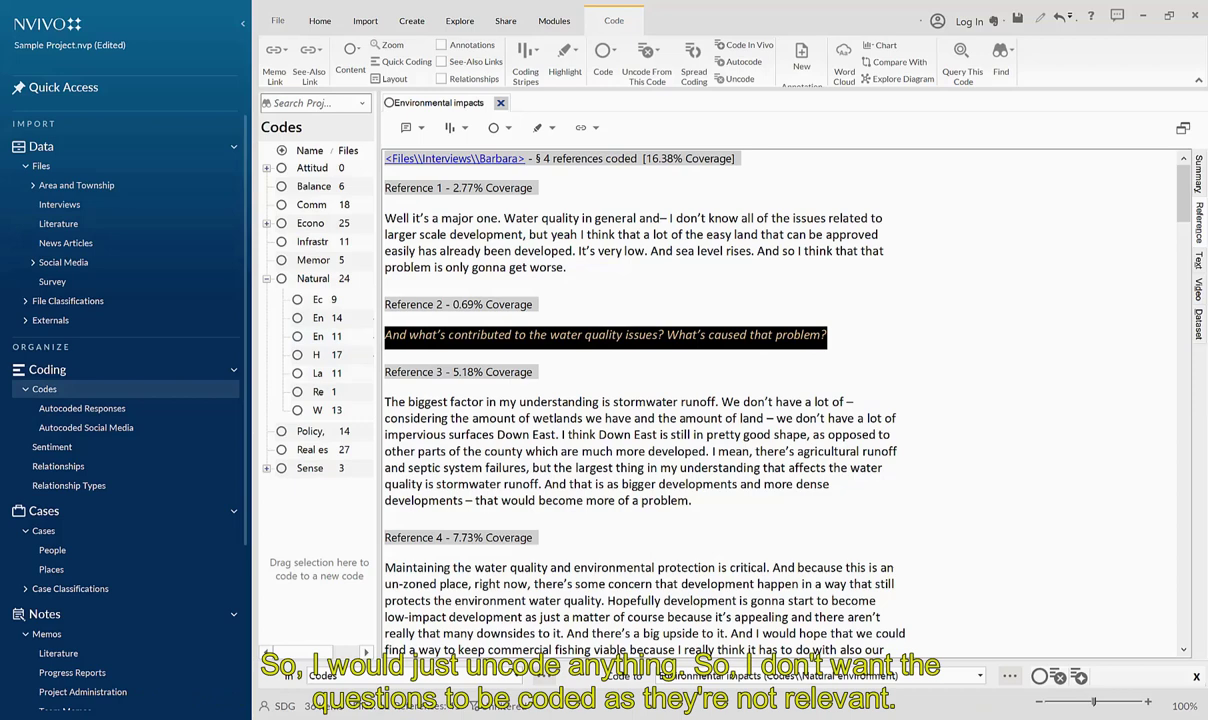
right_click(452, 340)
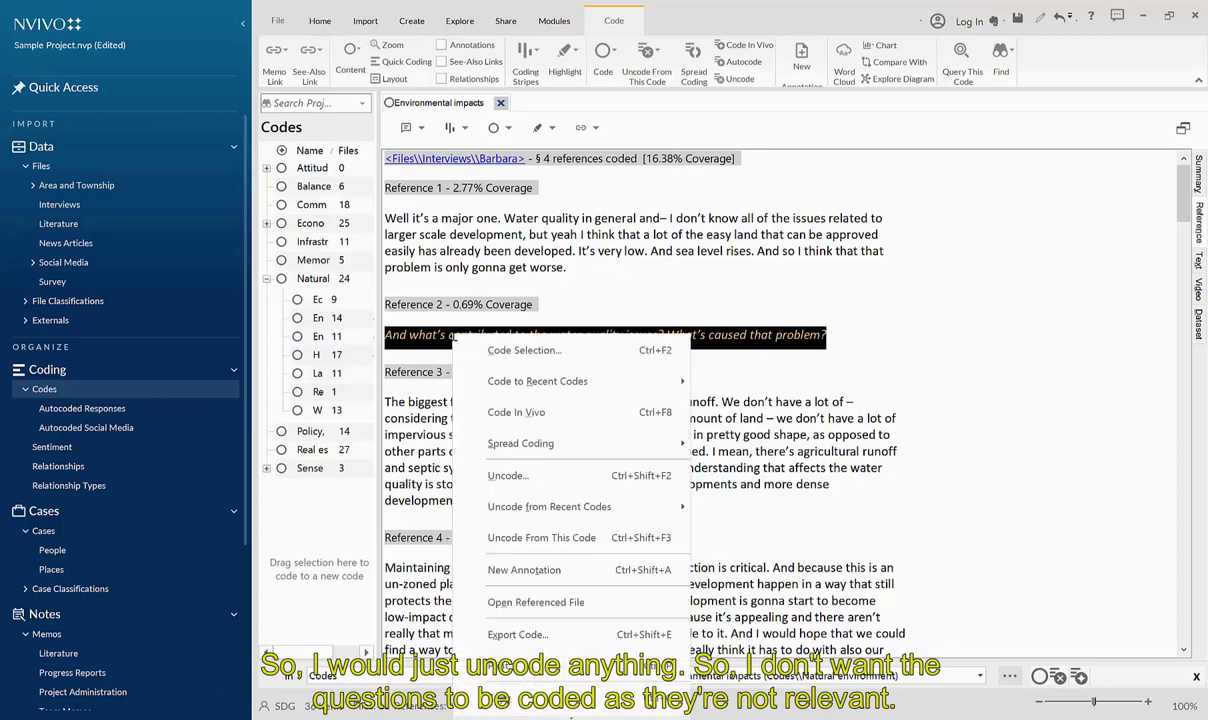
click(496, 538)
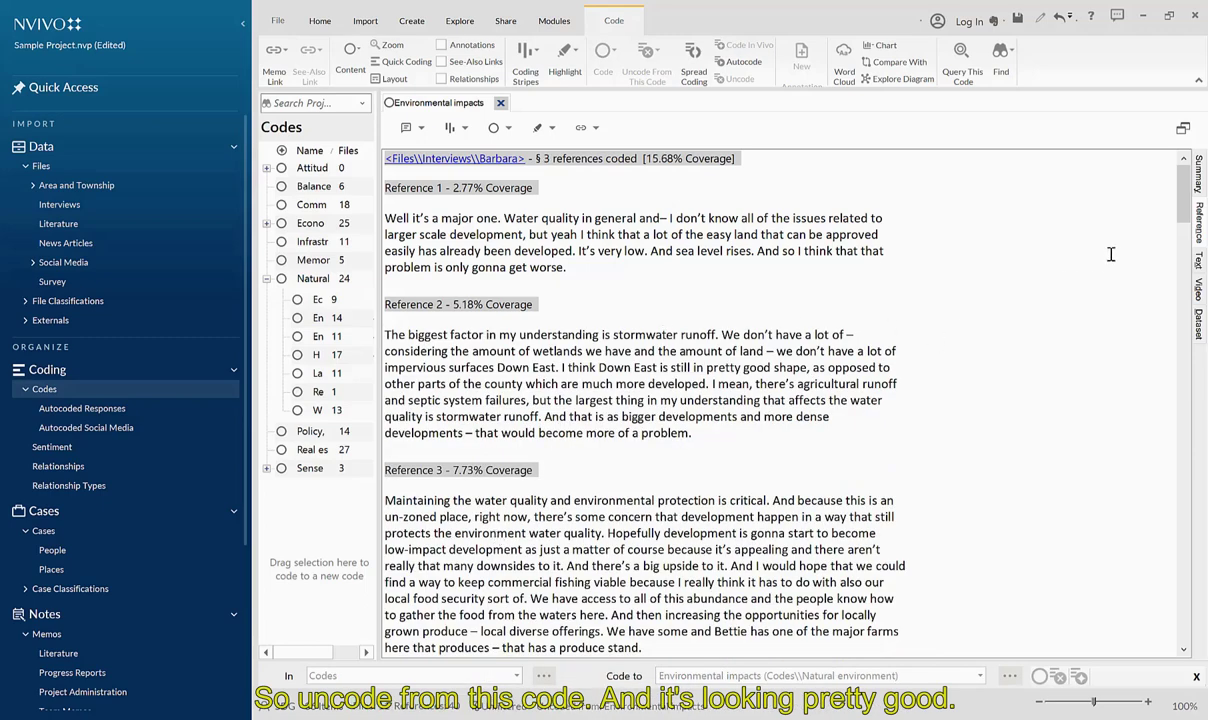
drag(1183, 205, 1183, 260)
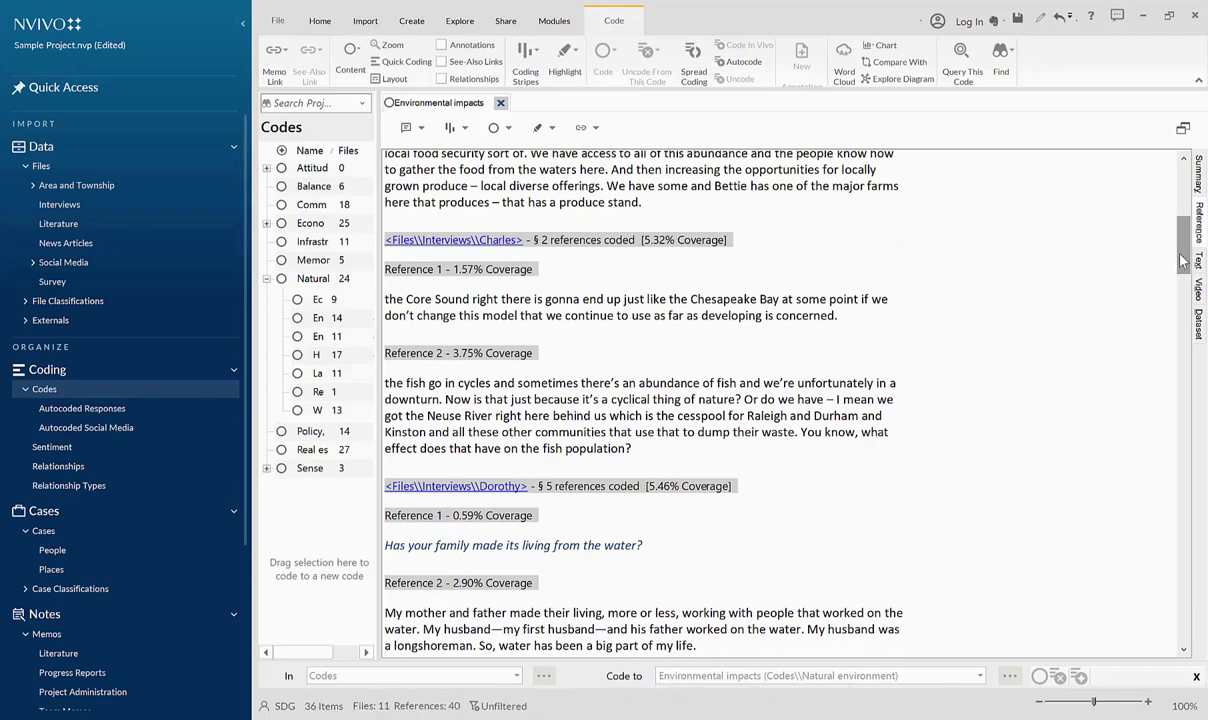
Step: Close the Environmental impacts tab and expand Economy and Sense of community Down East
click(502, 104)
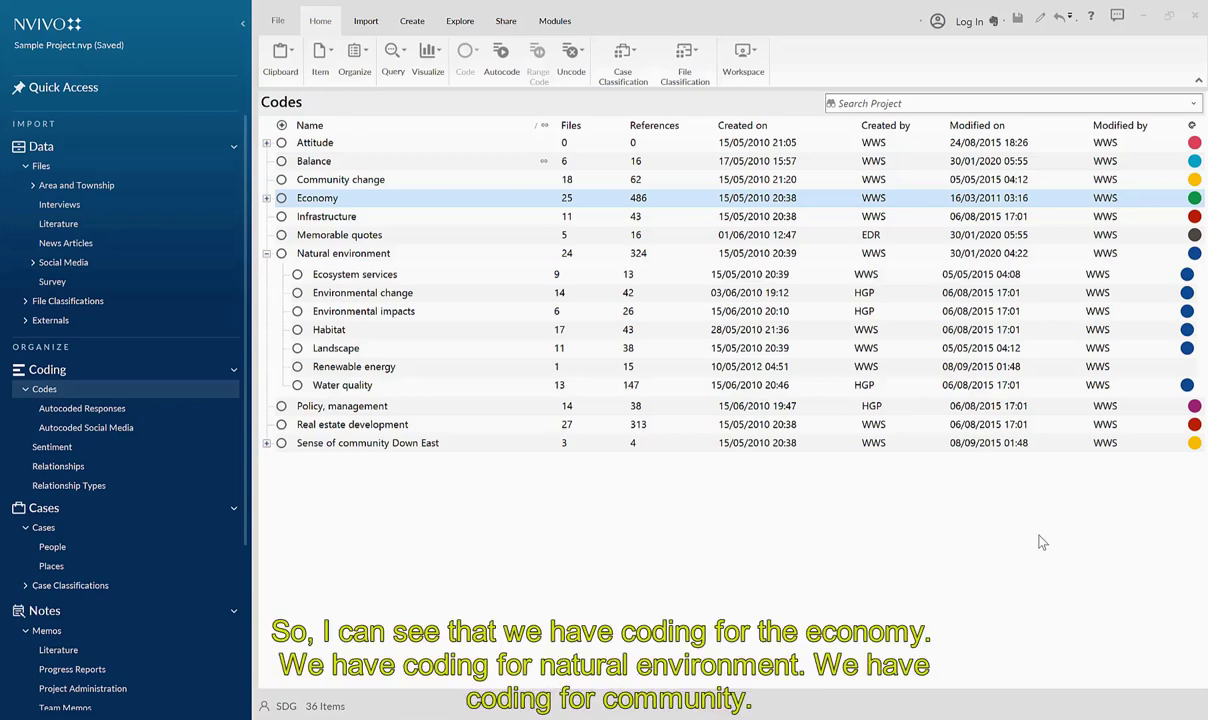
click(266, 198)
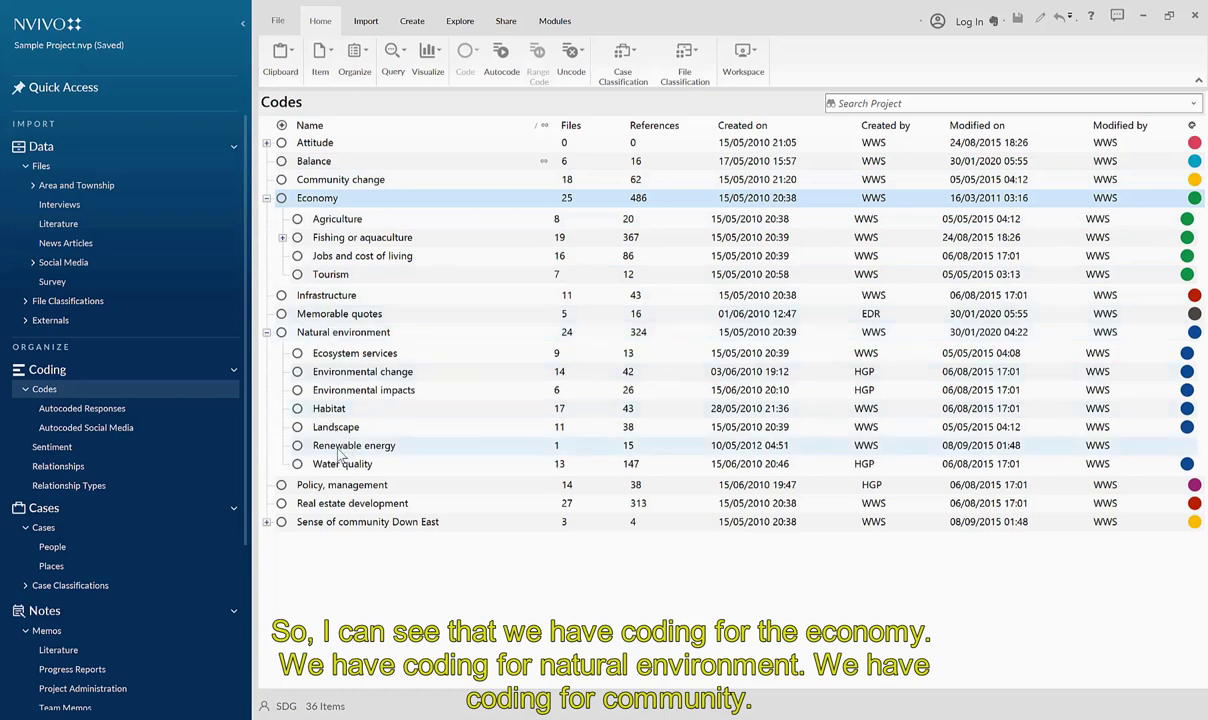
click(266, 522)
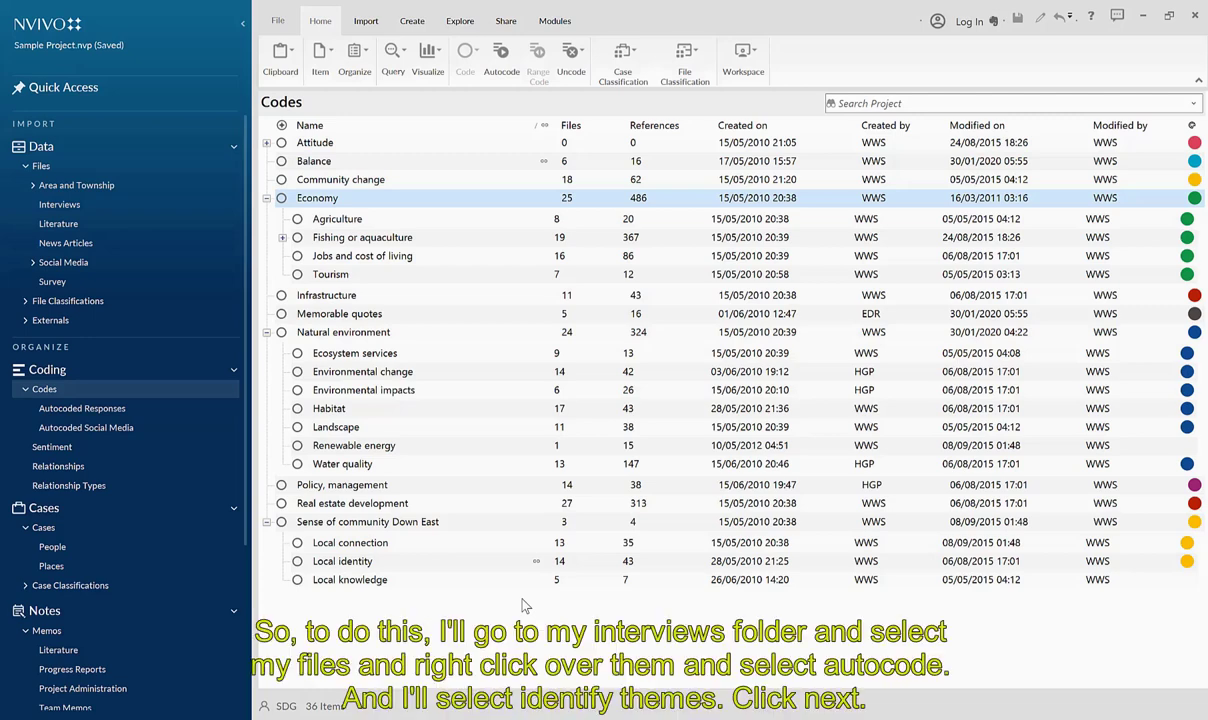
Step: Select all fourteen interviews and autocode them with Identify themes
click(60, 205)
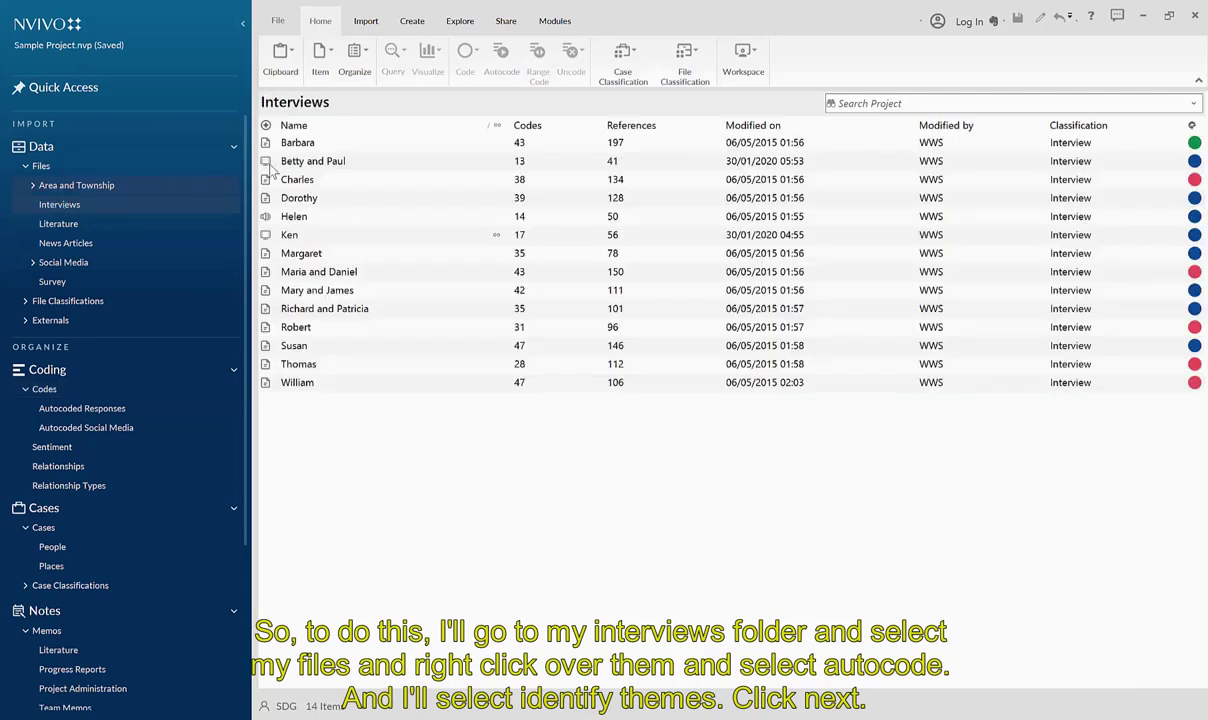
click(309, 145)
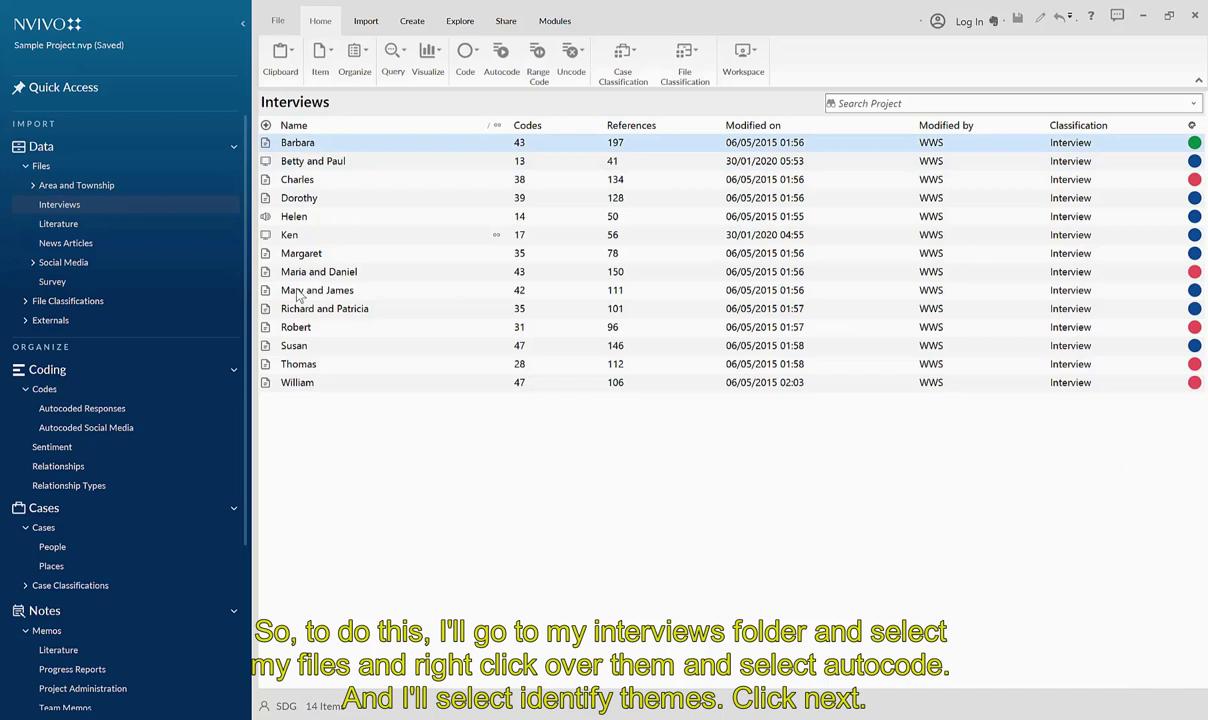
shift+click(300, 385)
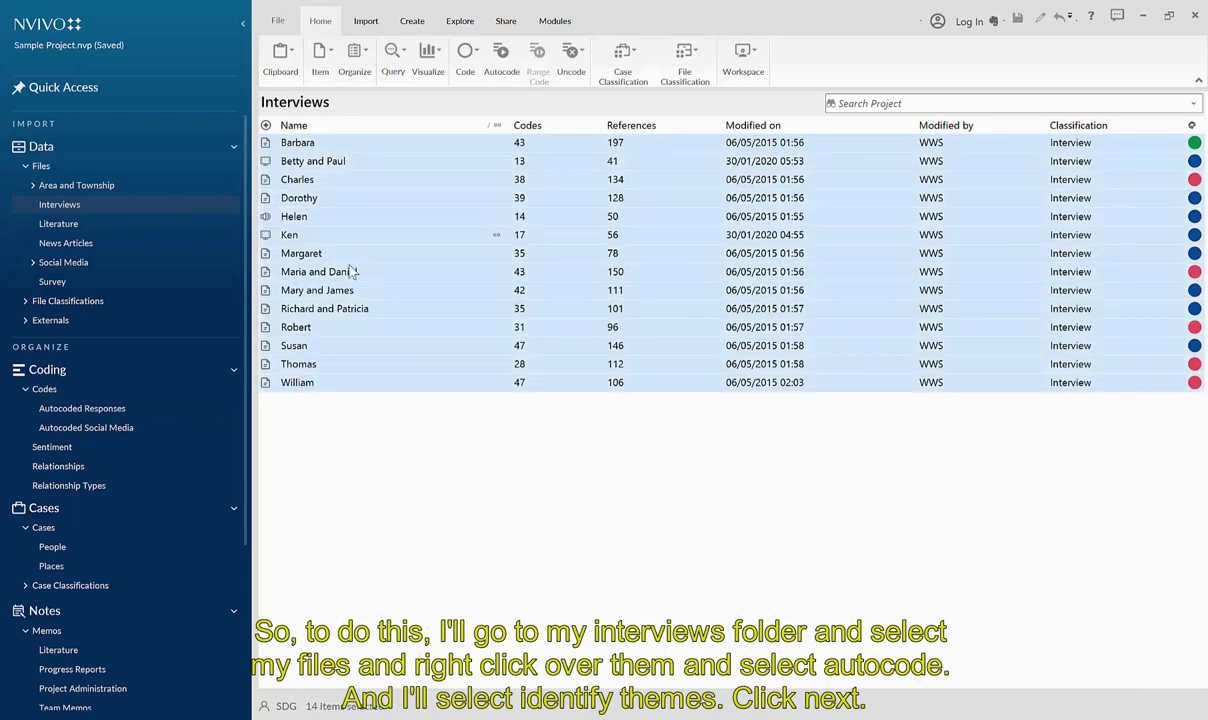
right_click(340, 228)
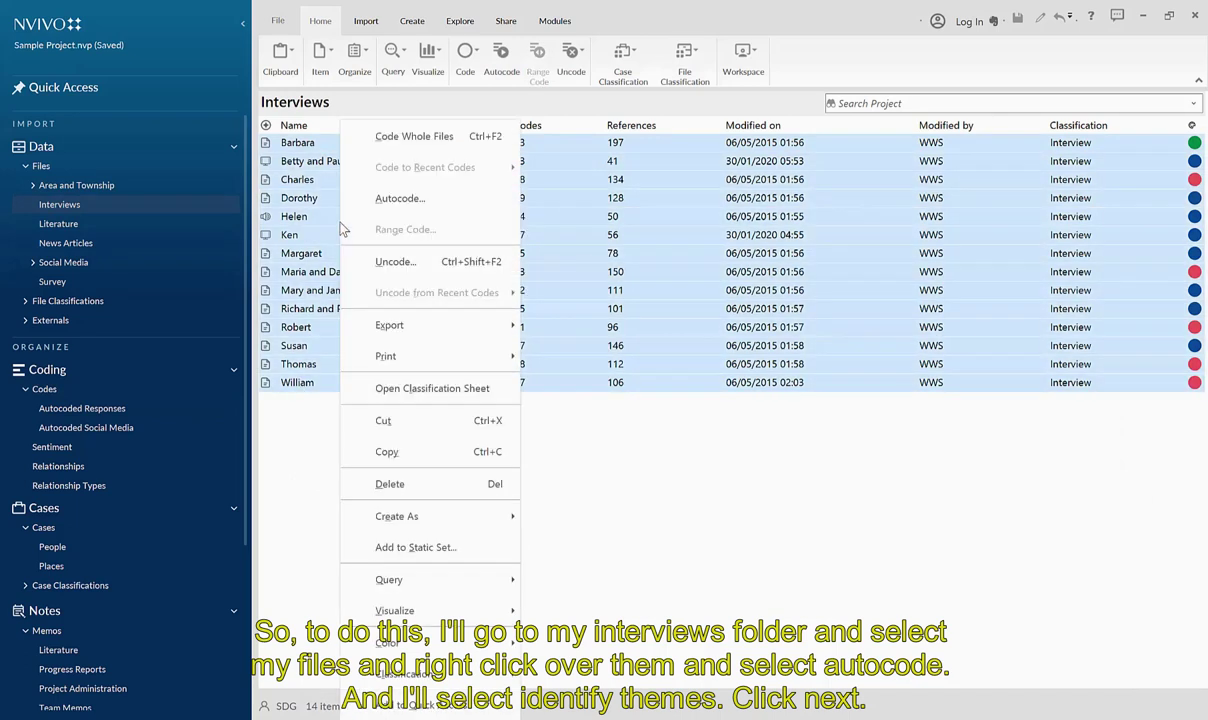
click(394, 199)
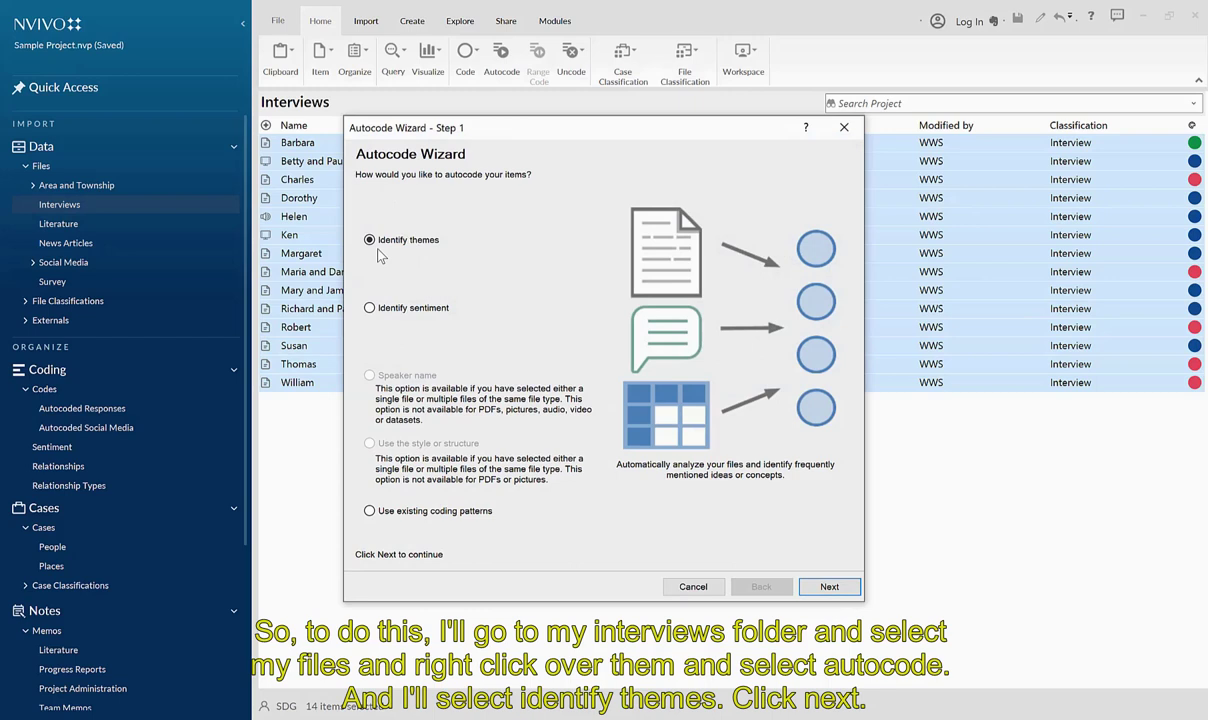
click(831, 587)
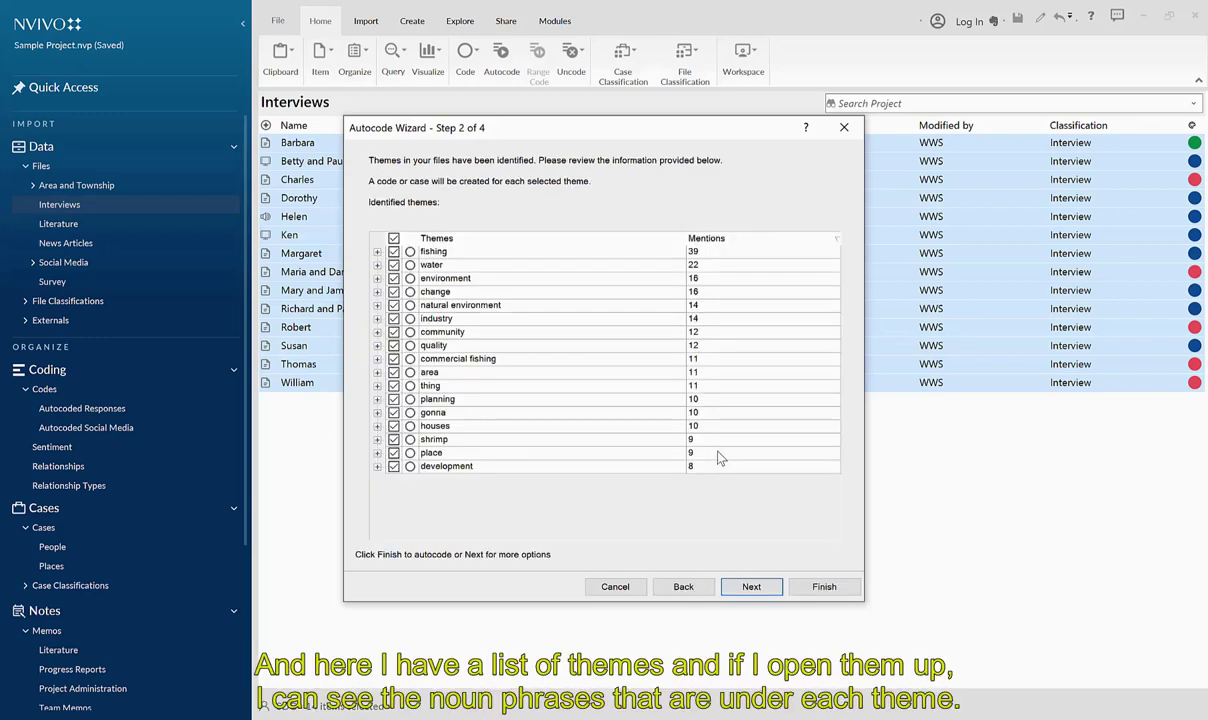
Step: Expand and collapse the fishing, water and planning themes to review their phrases
click(378, 252)
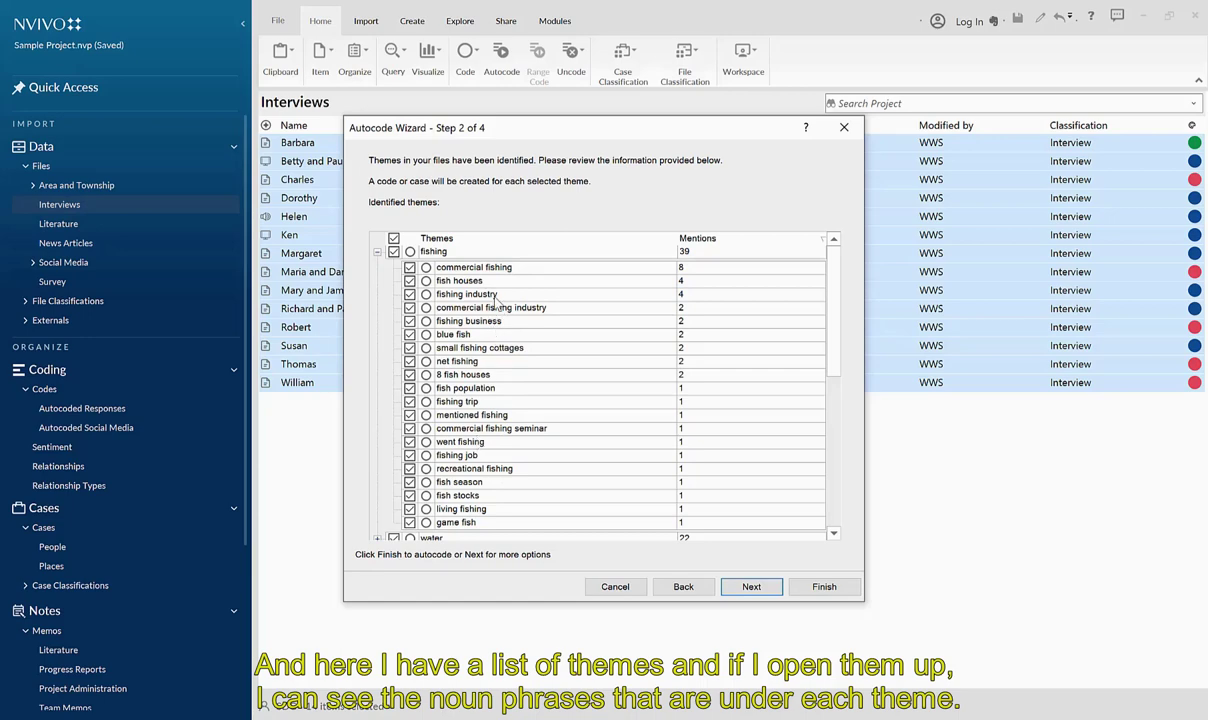
click(377, 253)
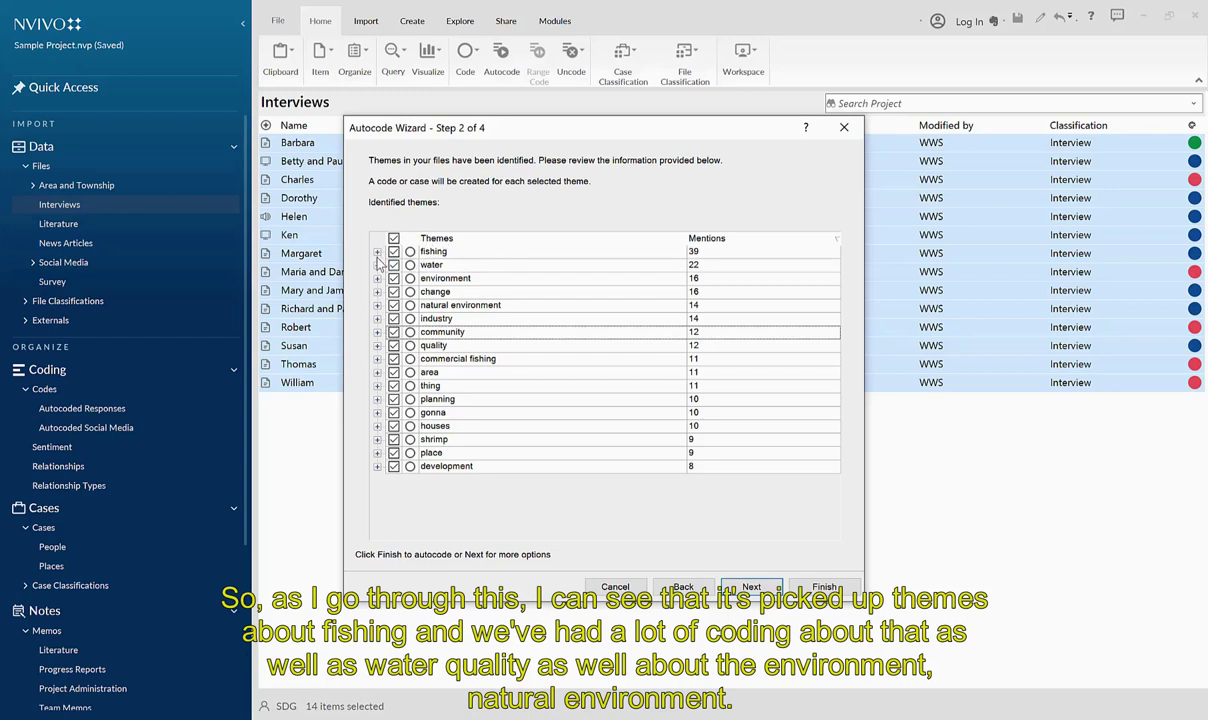
click(378, 265)
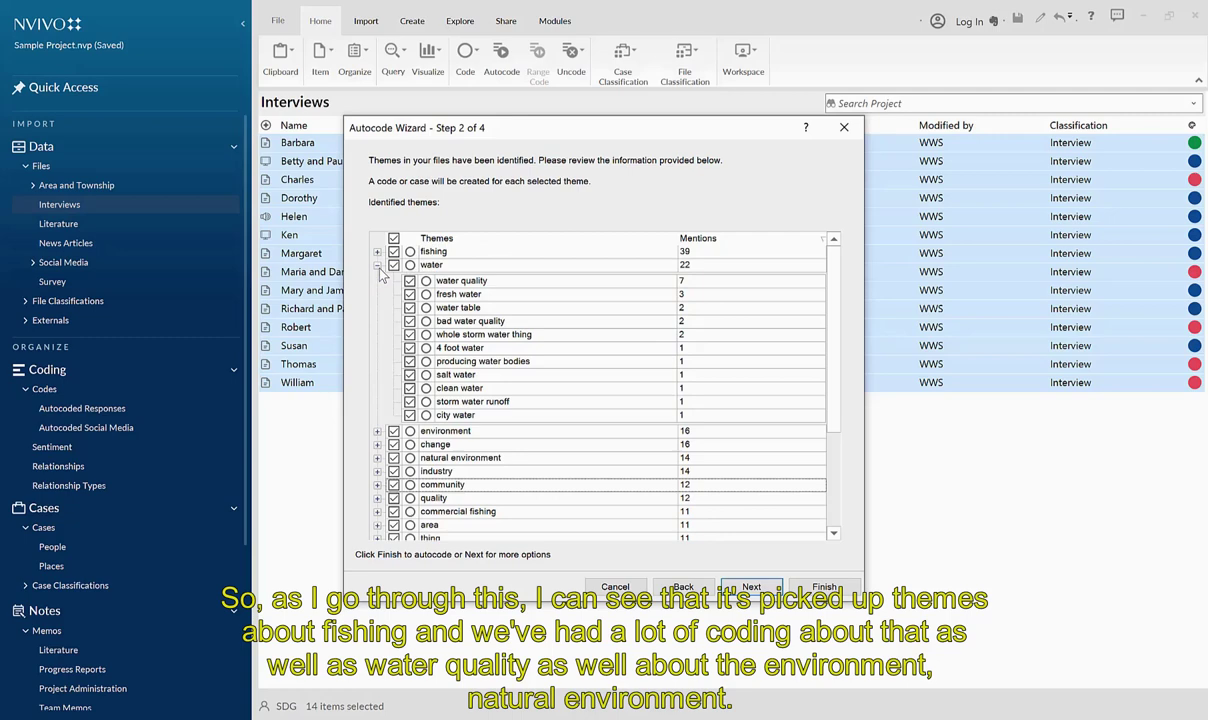
click(378, 265)
click(378, 278)
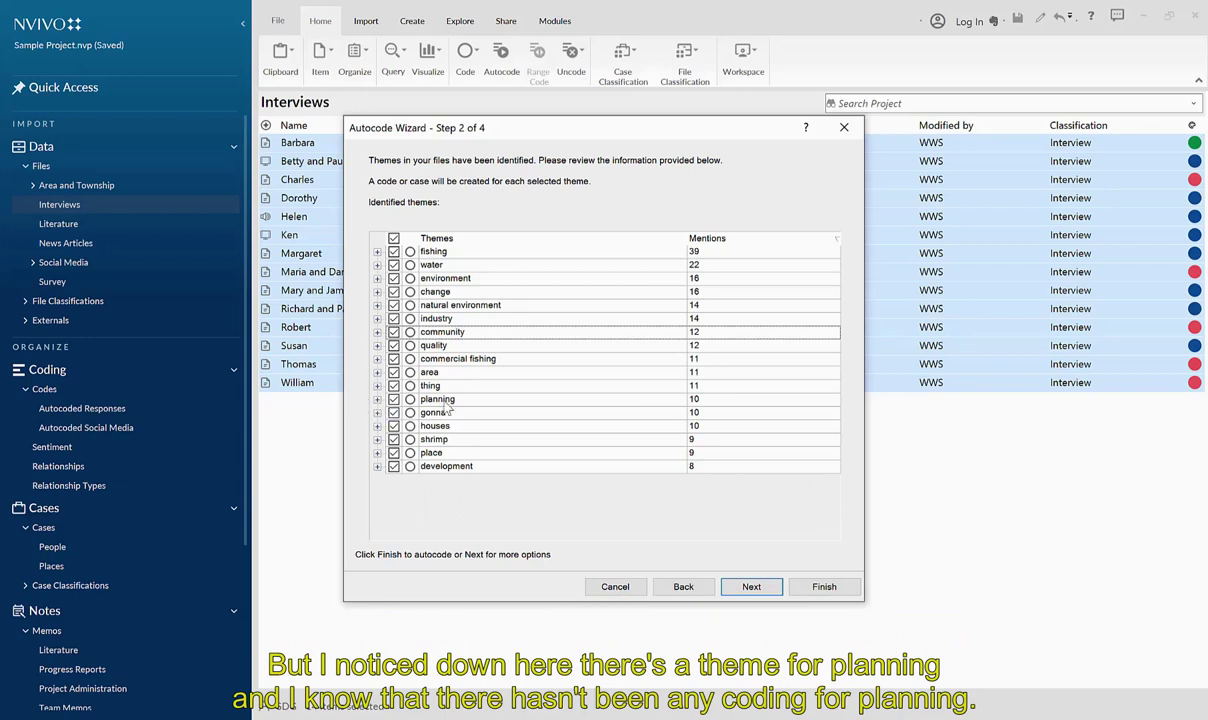
click(377, 399)
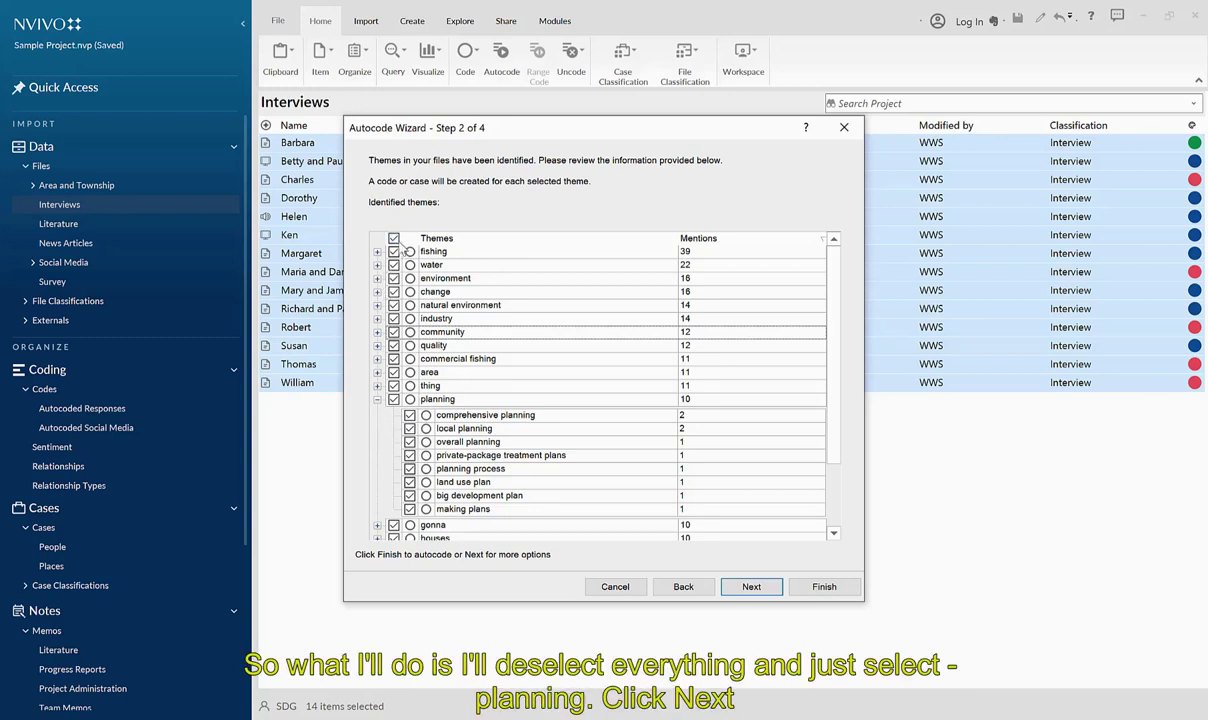
Step: Untick all themes except planning and its phrases, then continue
click(394, 239)
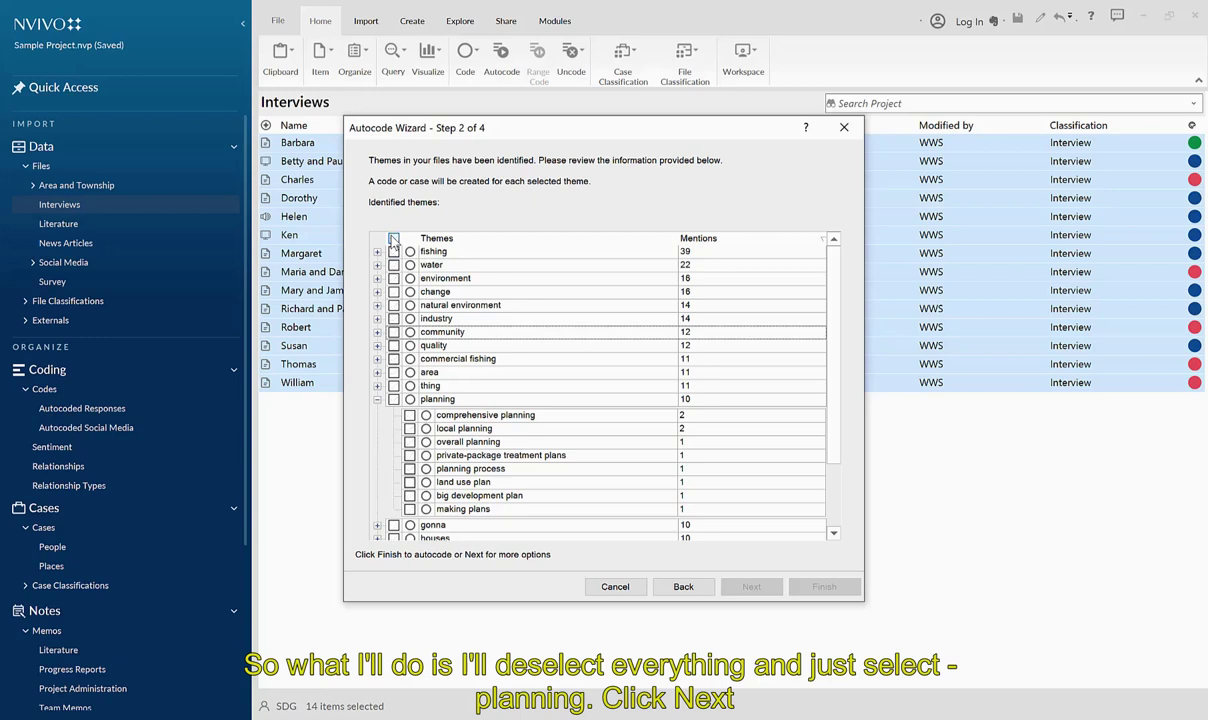
click(393, 400)
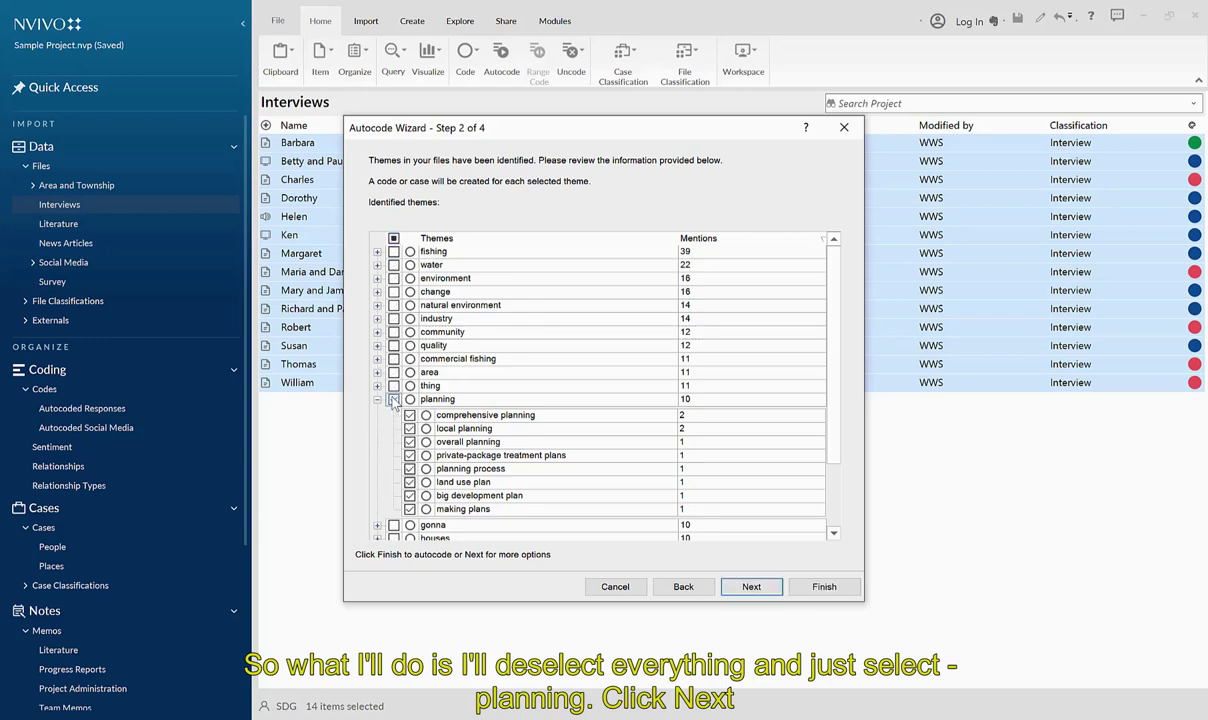
click(744, 591)
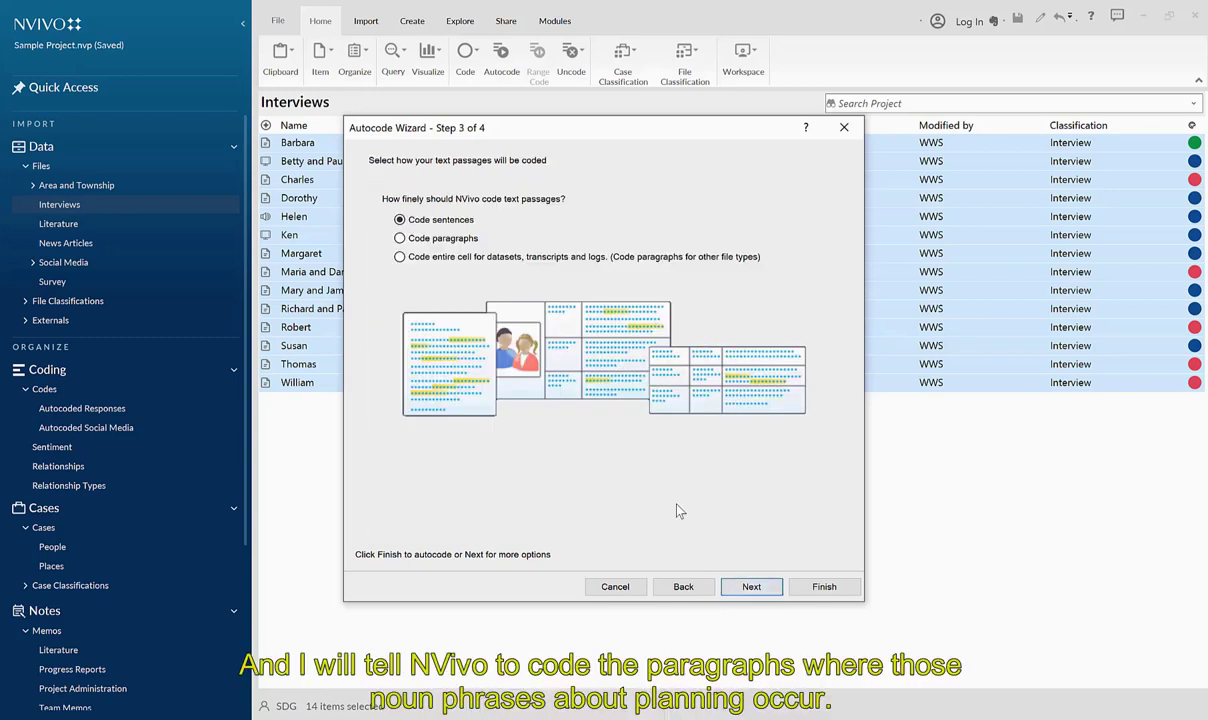
Step: Autocode the planning theme by whole paragraphs, storing codes in the Autocoded Themes folder
click(446, 241)
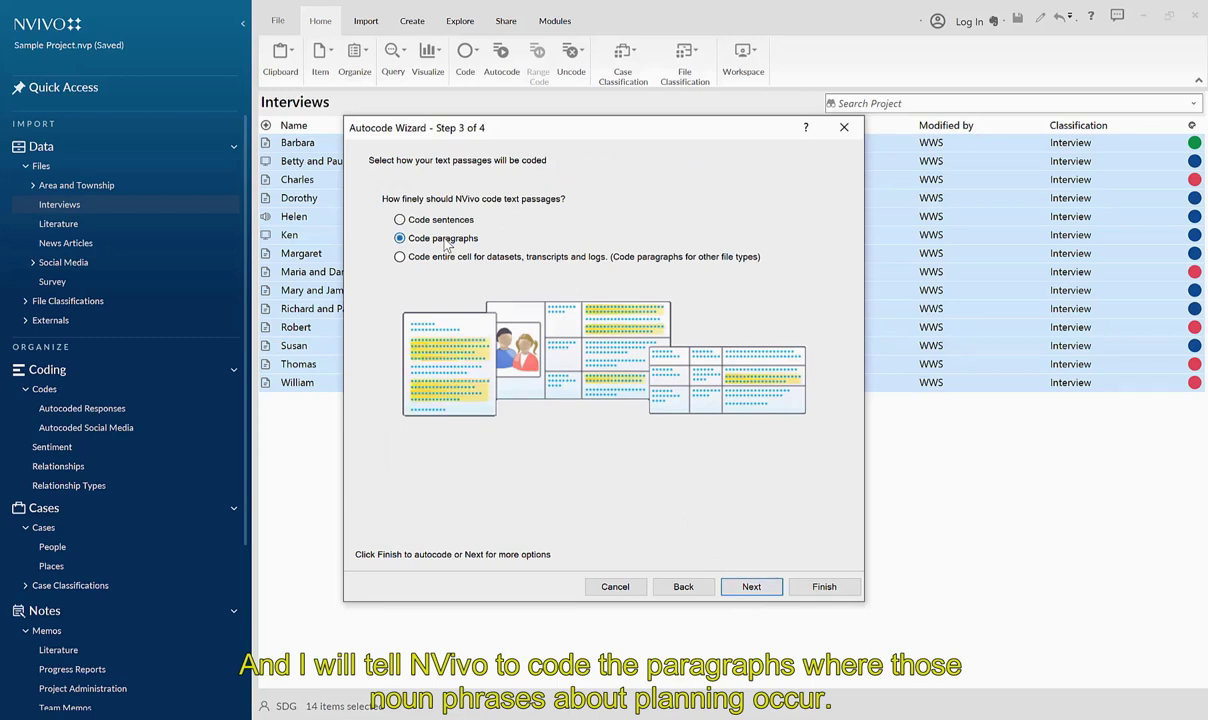
click(735, 590)
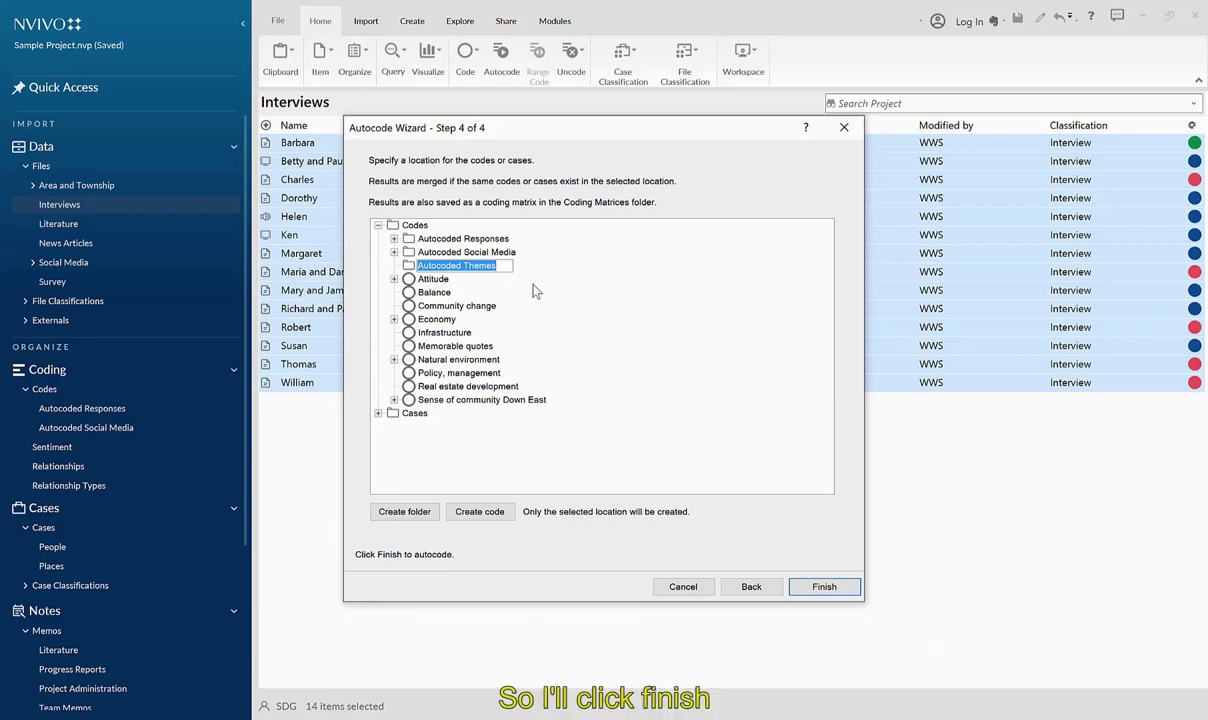
click(822, 588)
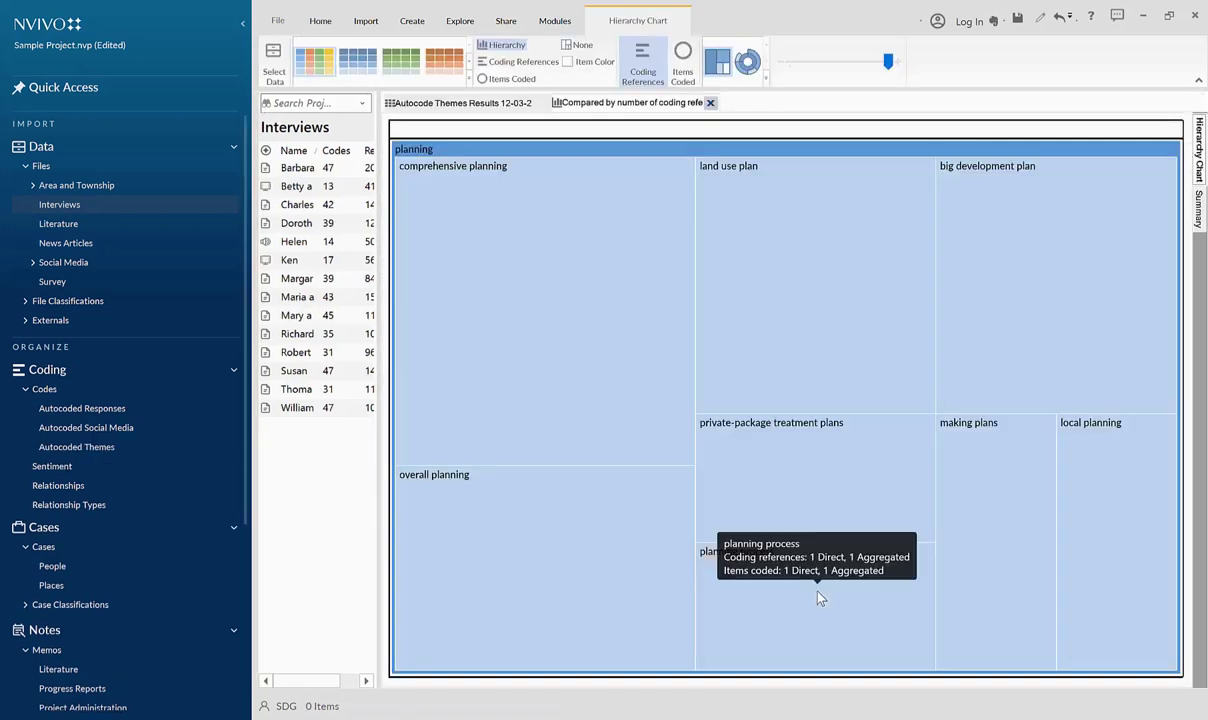
Step: Review planning references per interview and the planning hierarchy chart, then close both result tabs
click(441, 104)
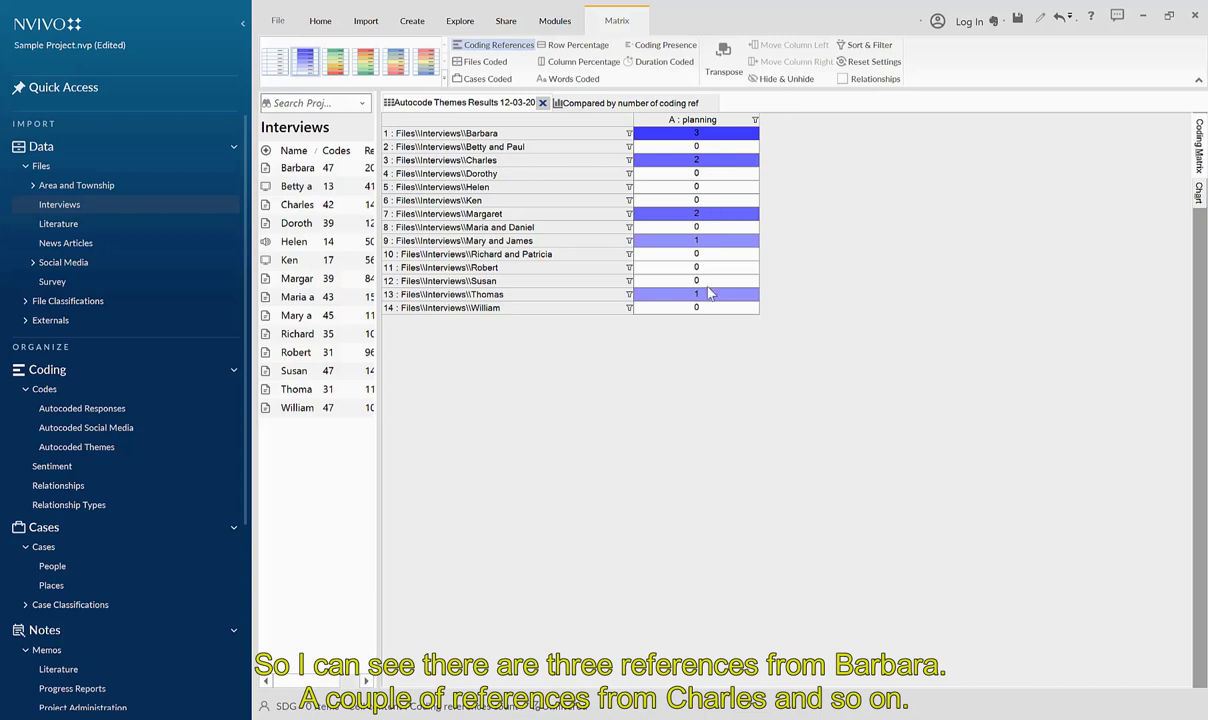
click(618, 104)
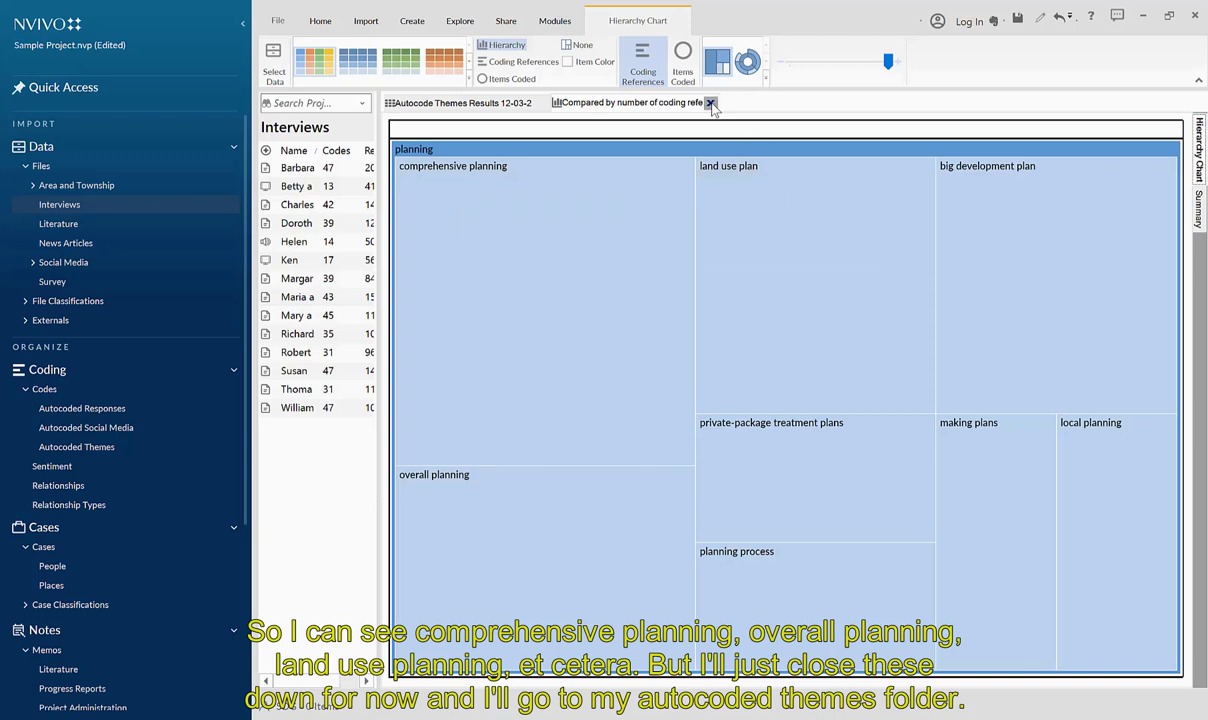
click(710, 103)
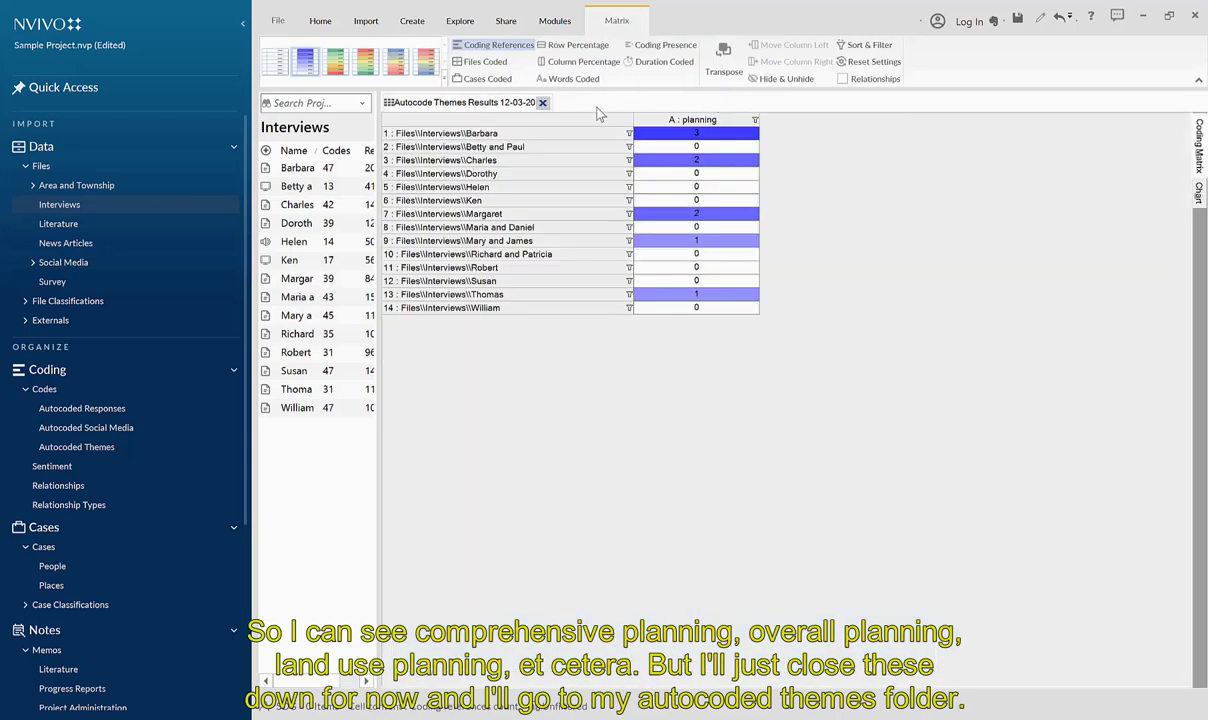
click(543, 103)
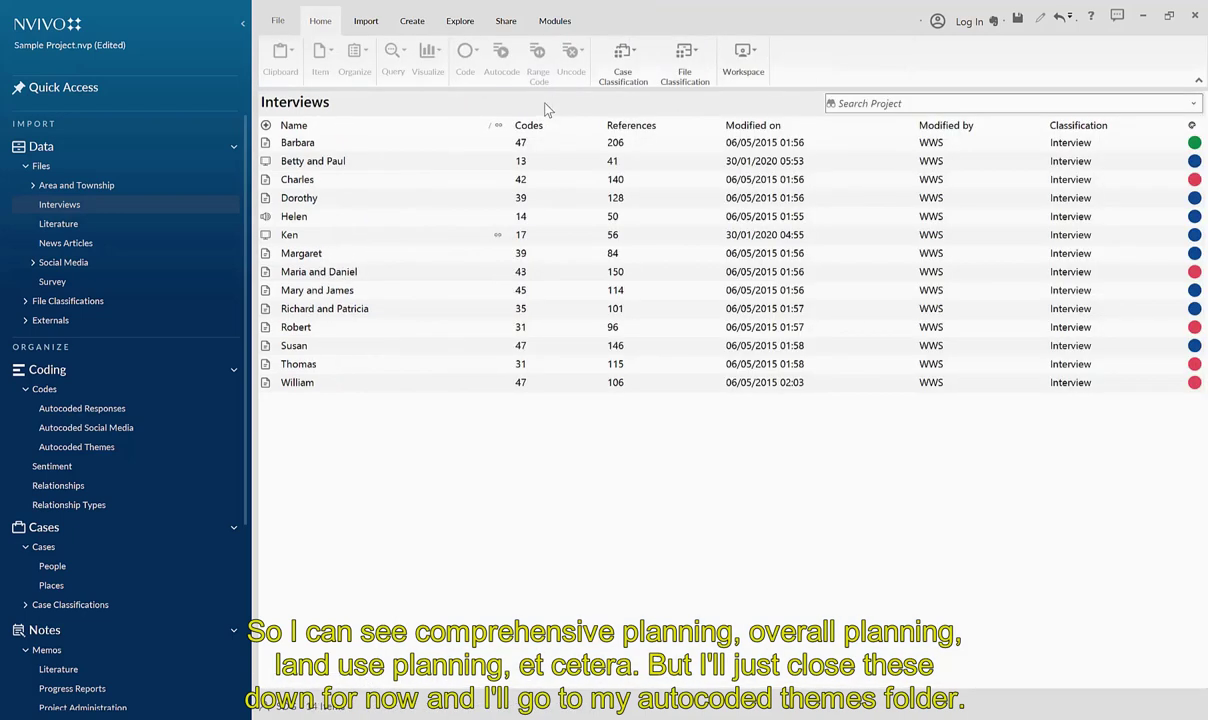
Step: Open Autocoded Themes and expand planning to show its eight noun-phrase child codes
click(86, 448)
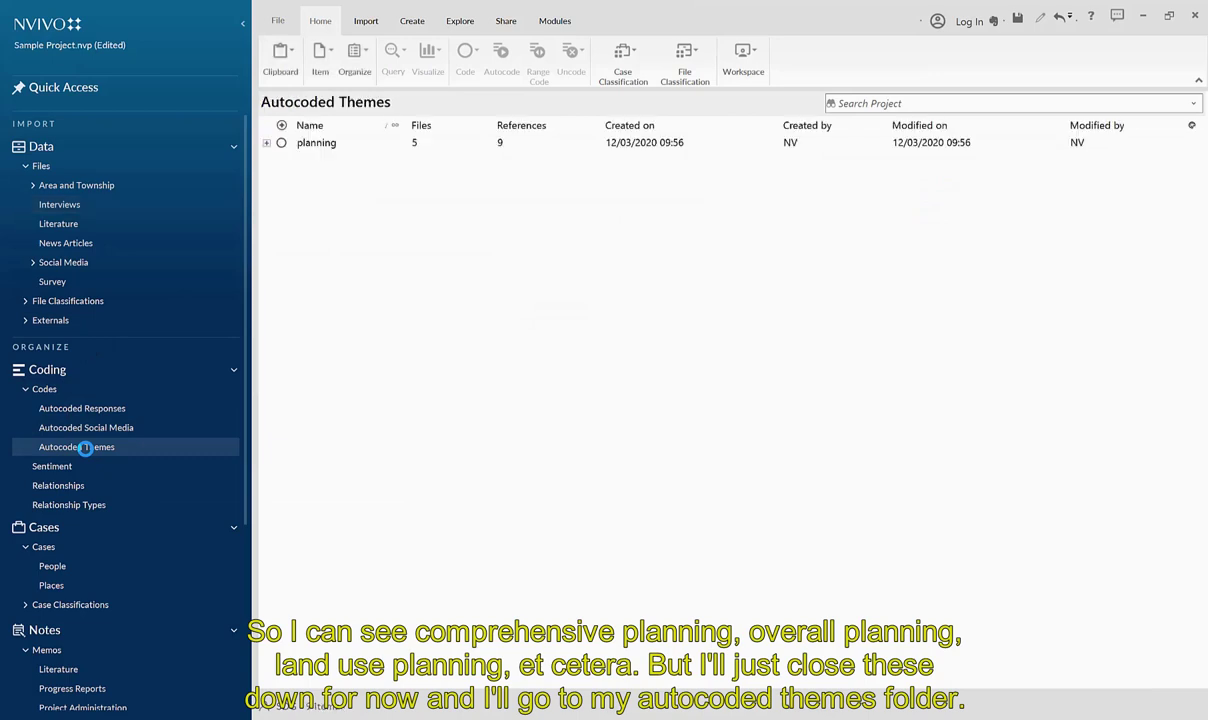
click(267, 144)
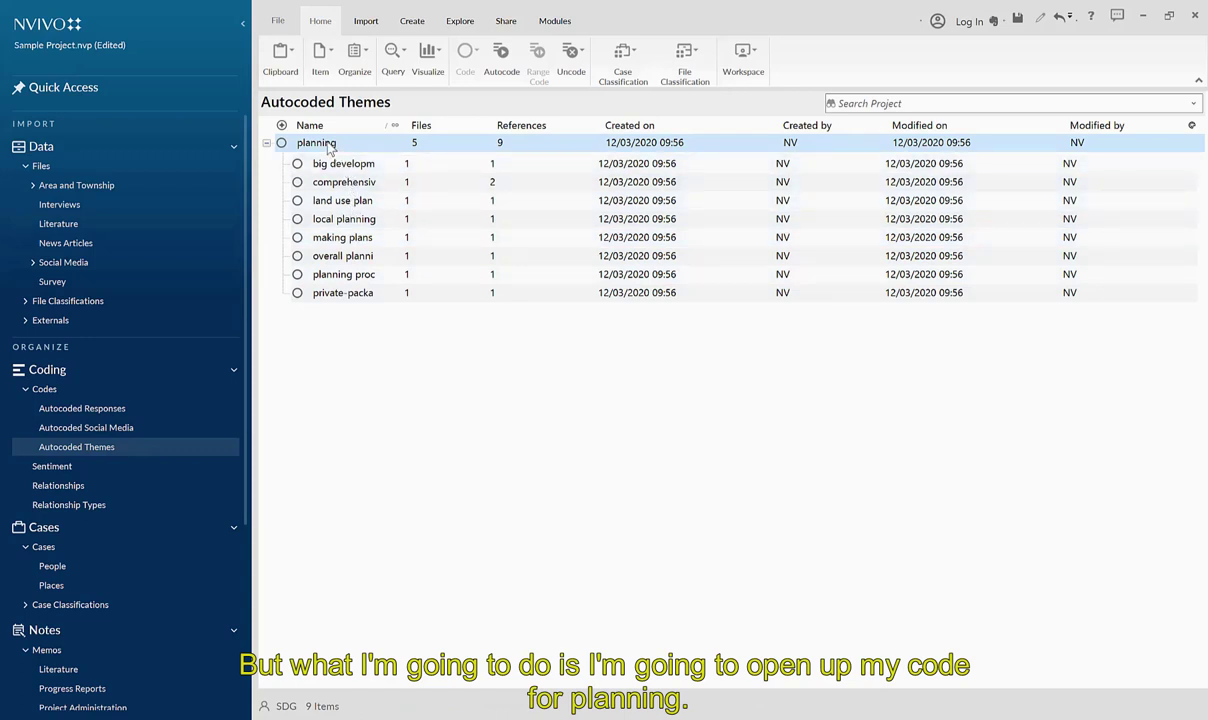
double_click(318, 143)
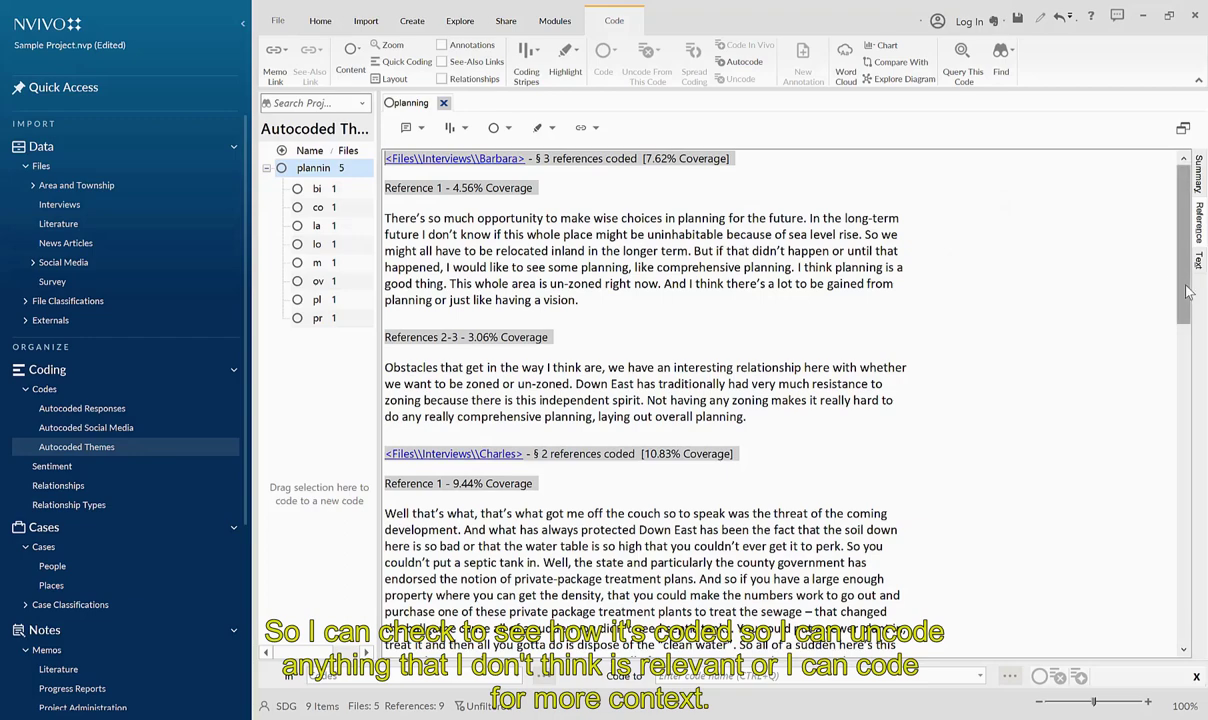
drag(1188, 290, 1188, 303)
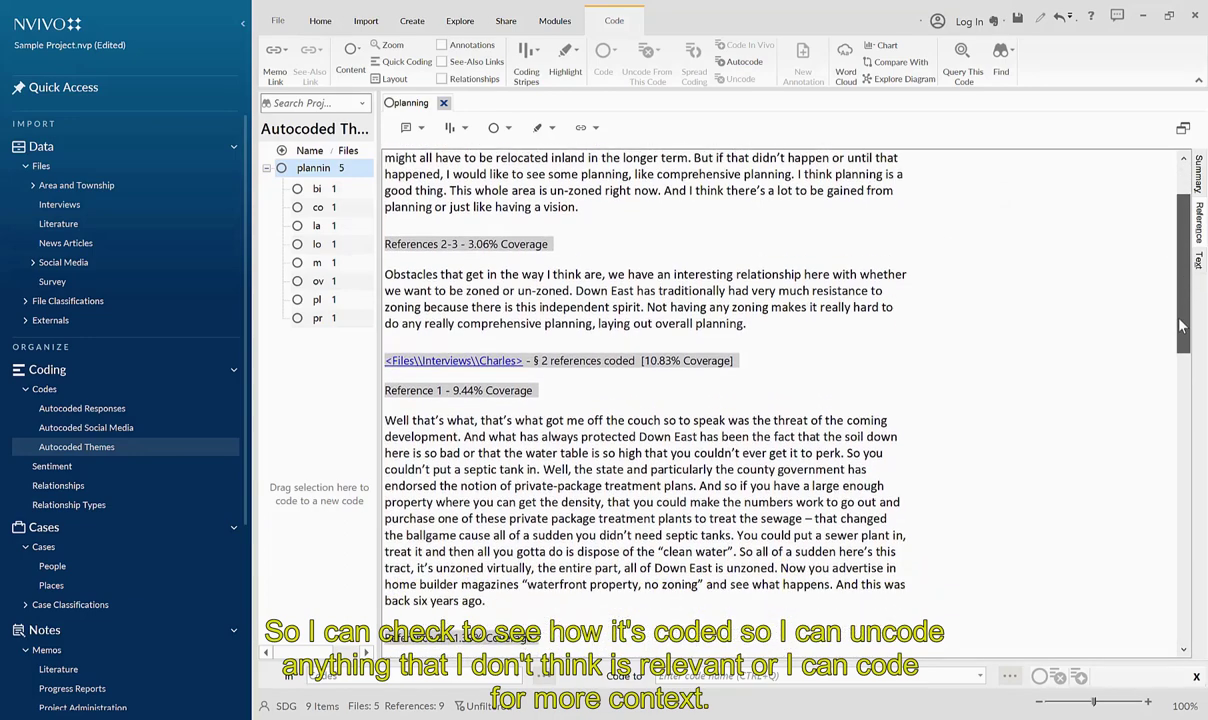
mouse_move(1180, 325)
mouse_down()
mouse_move(1138, 499)
mouse_move(1151, 290)
mouse_up()
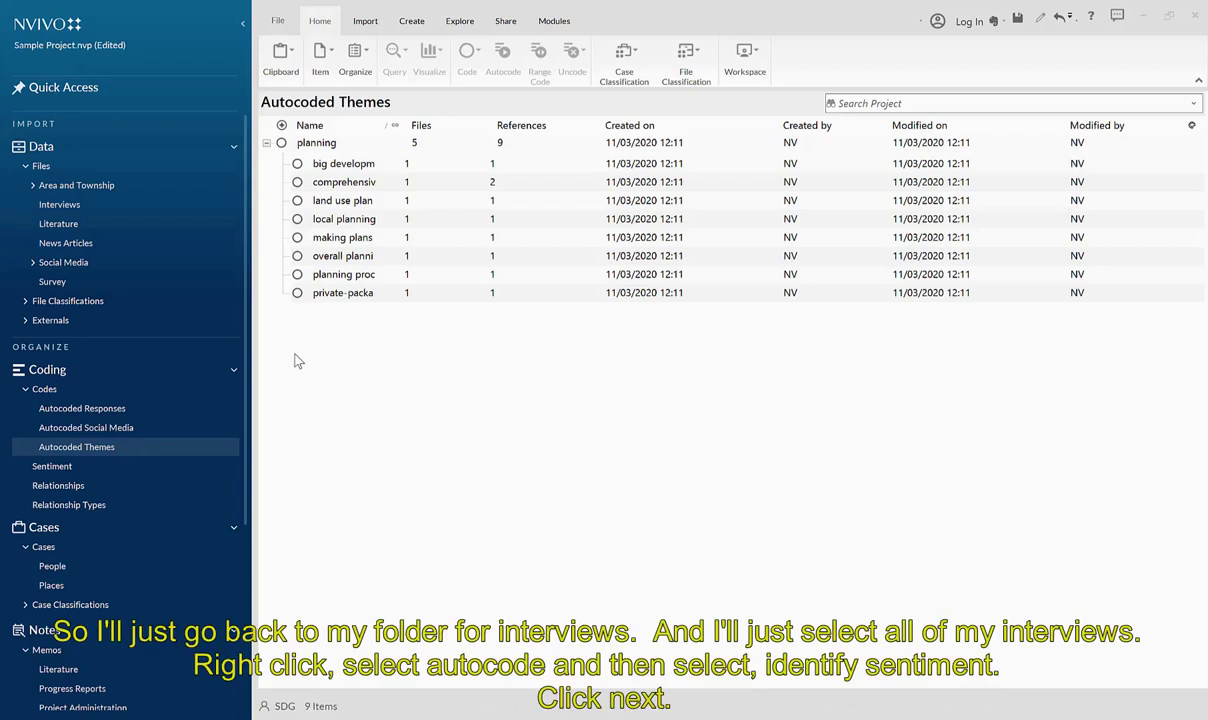
Step: Select all fourteen interview files in the Interviews folder
click(63, 203)
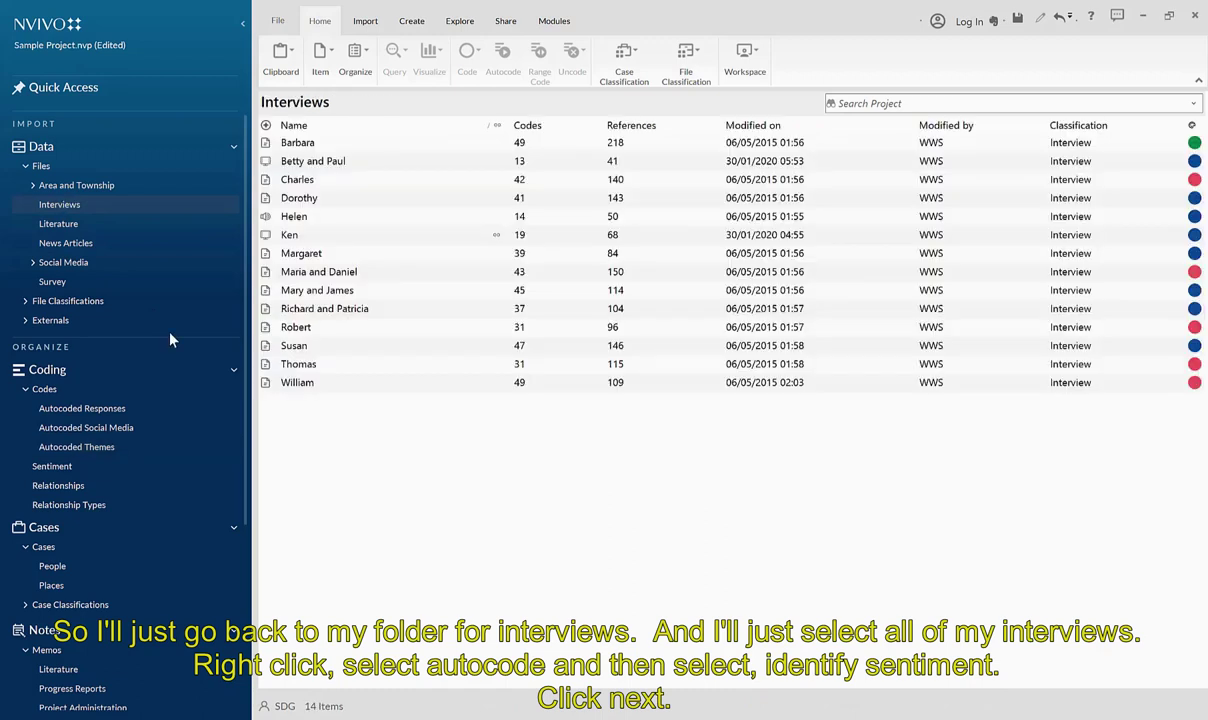
click(309, 147)
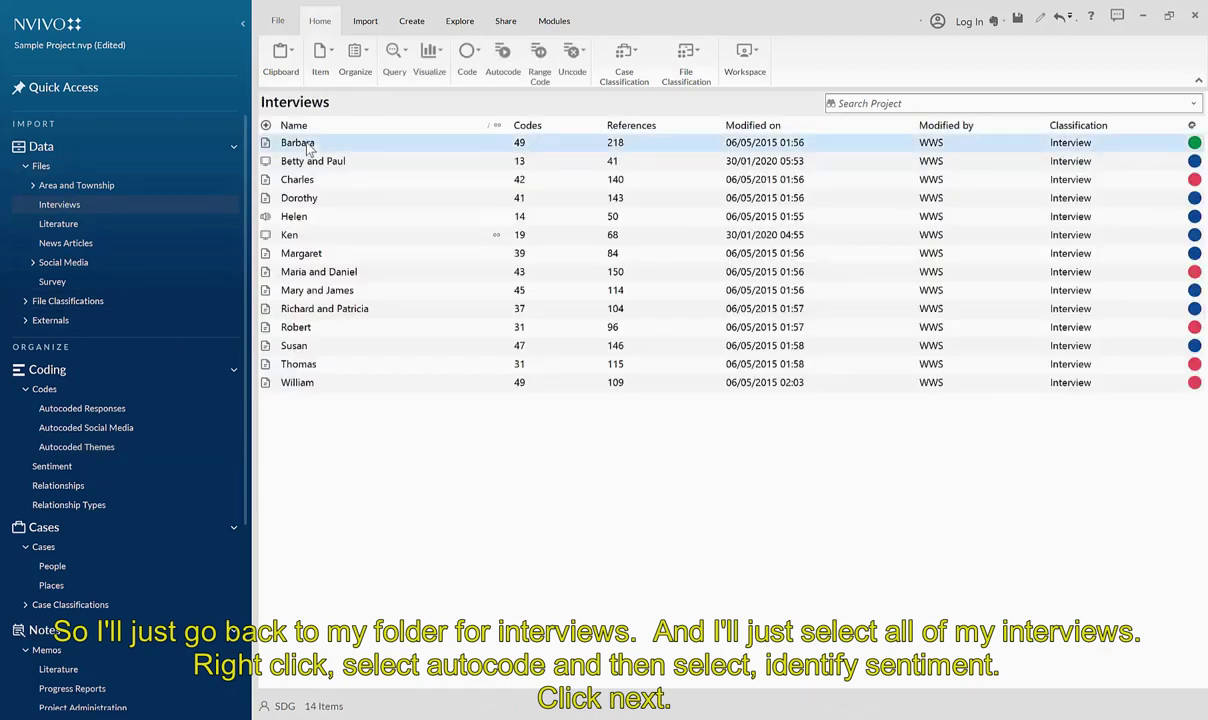
shift+click(306, 388)
Step: Autocode the selected interviews for sentiment, coding individual sentences
right_click(338, 285)
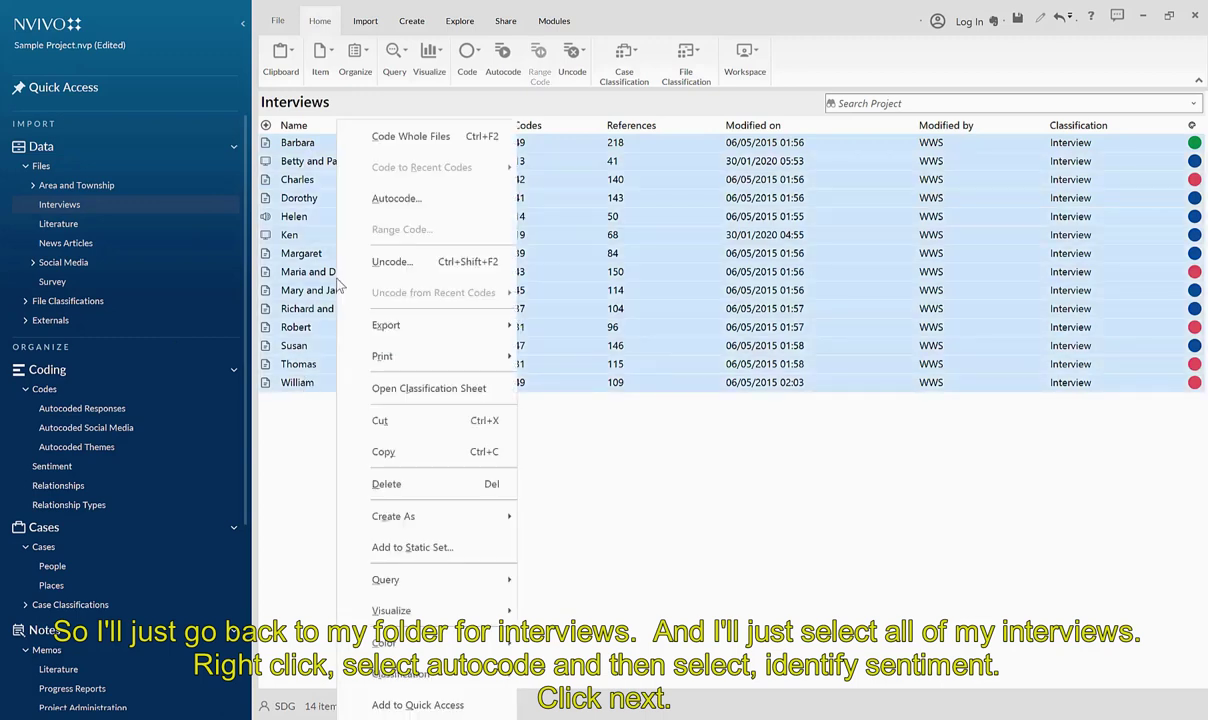
click(397, 201)
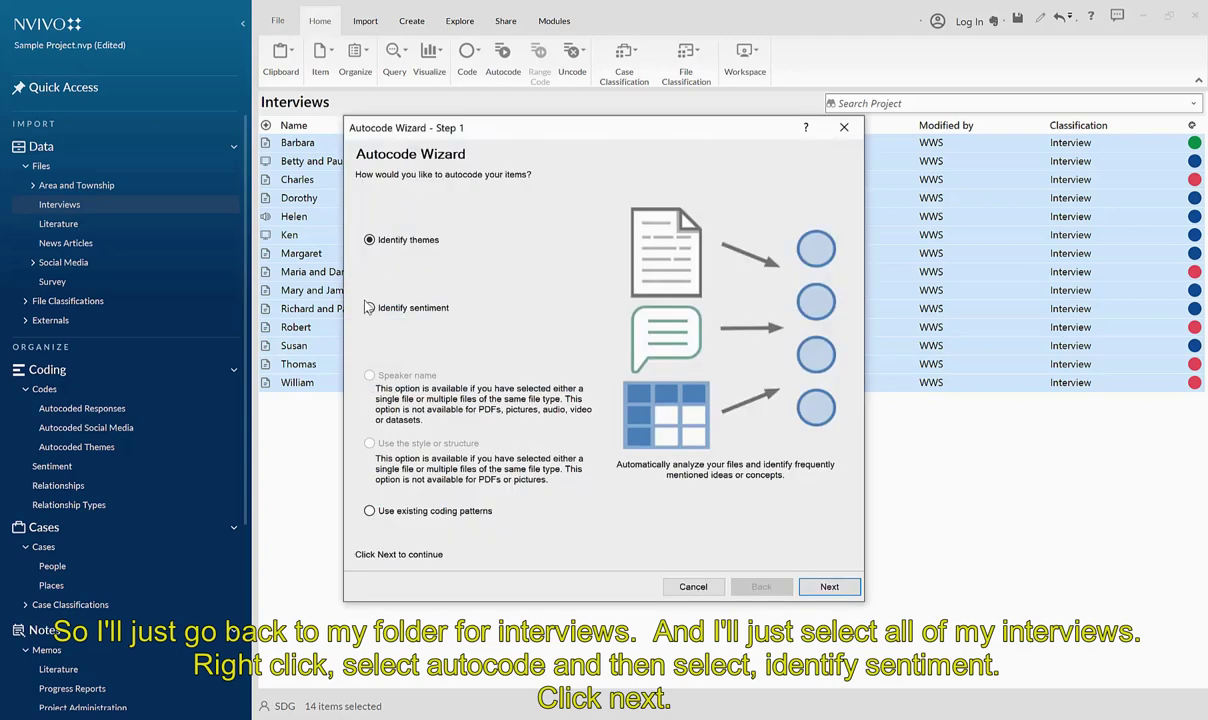
click(369, 308)
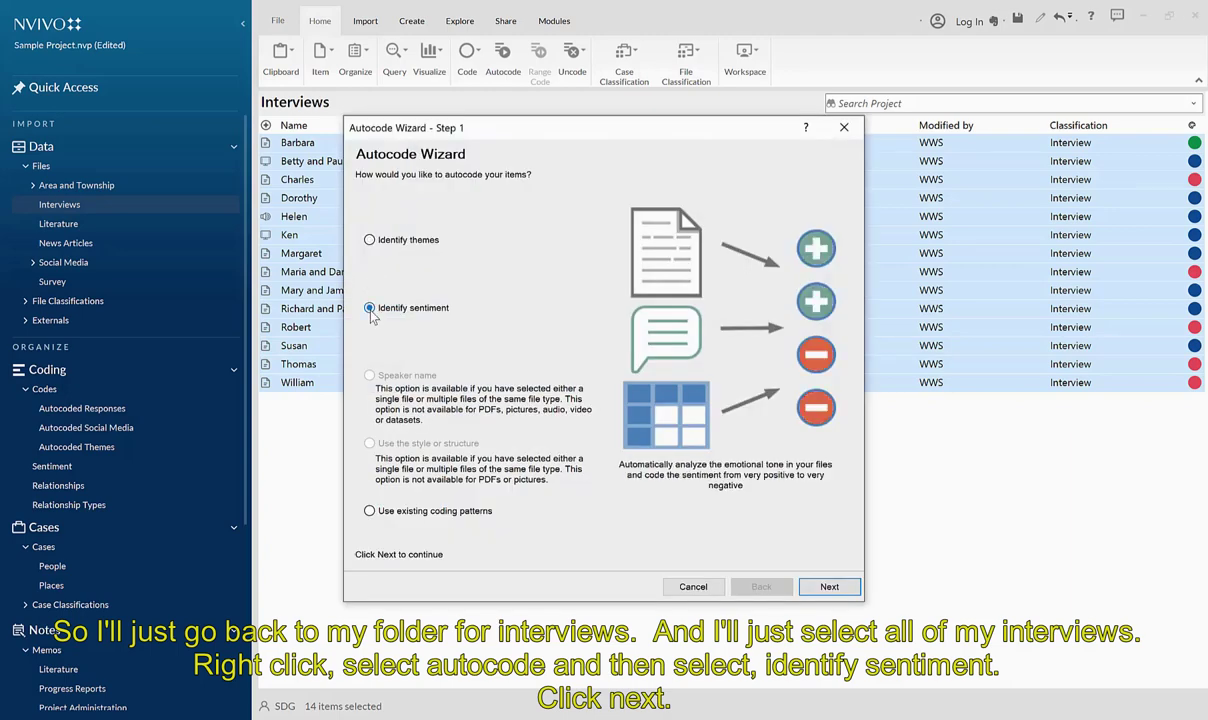
click(829, 588)
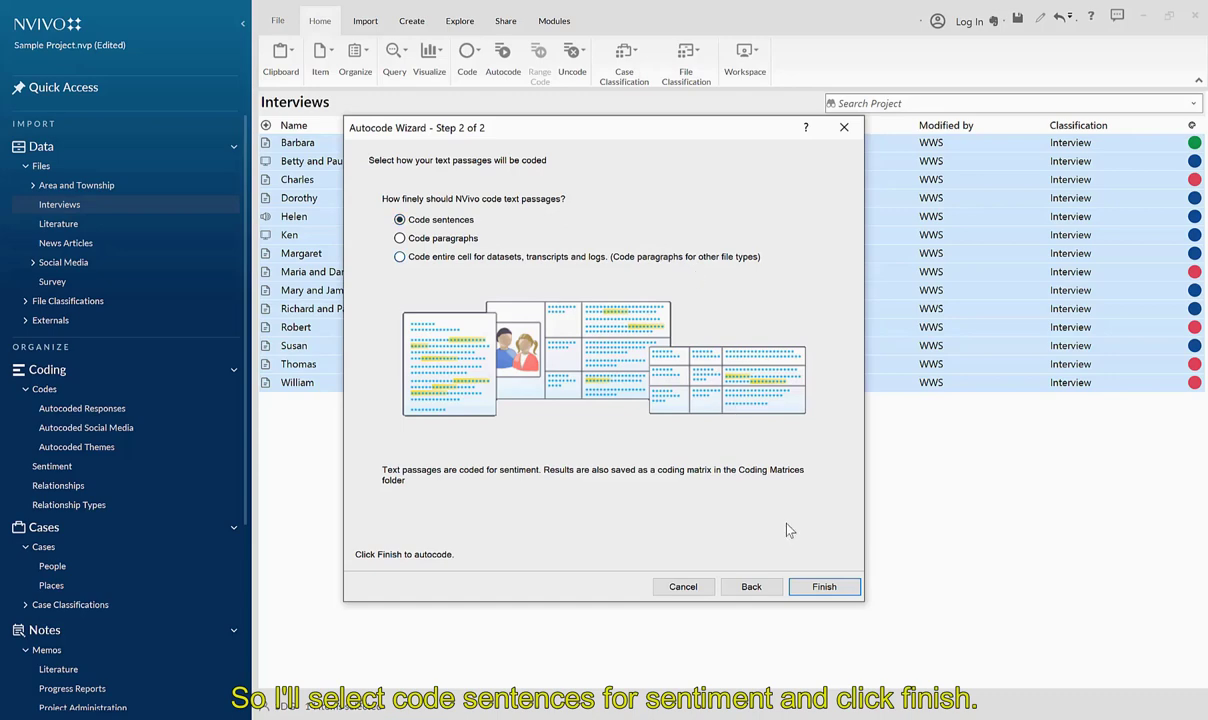
click(818, 588)
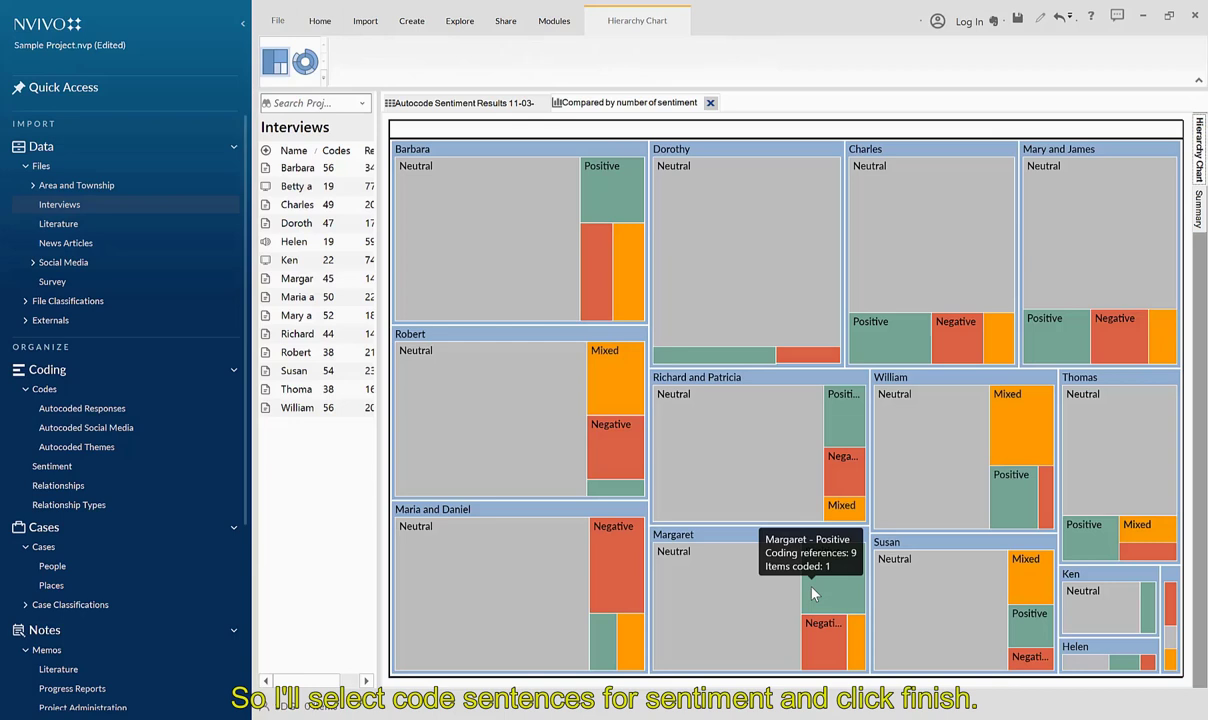
Step: Compare per-interview sentiment counts in the results matrix and chart, then close the chart
click(455, 103)
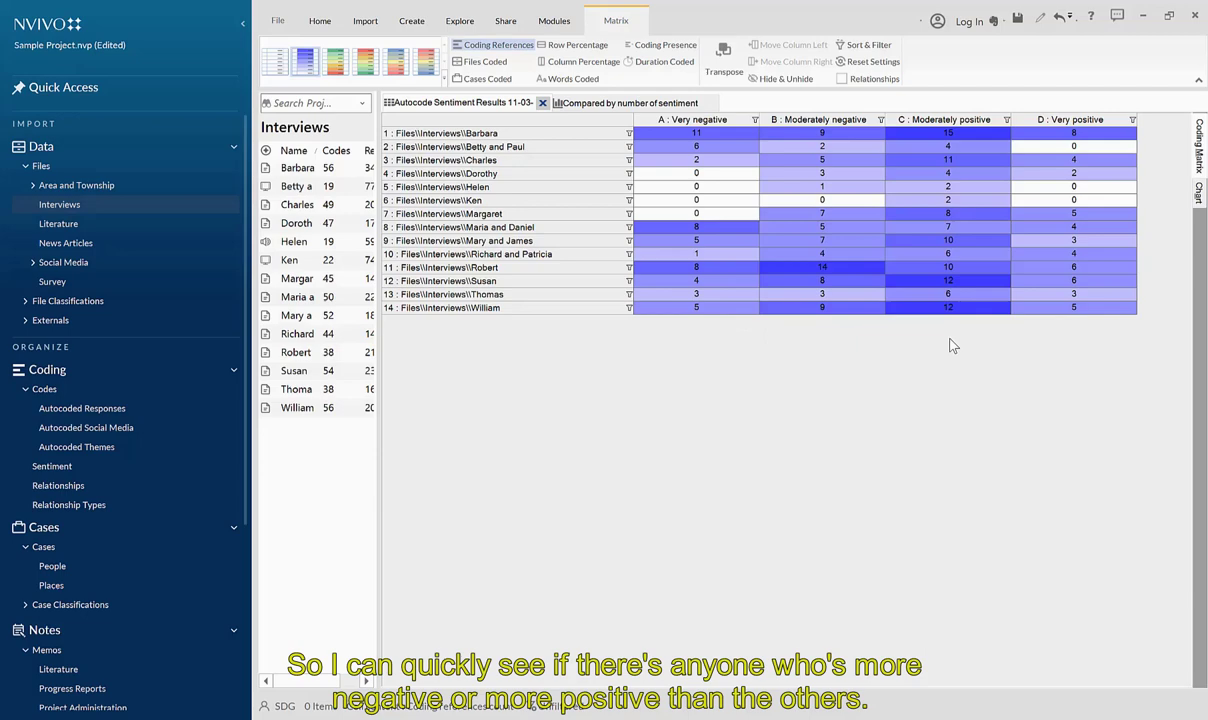
click(616, 106)
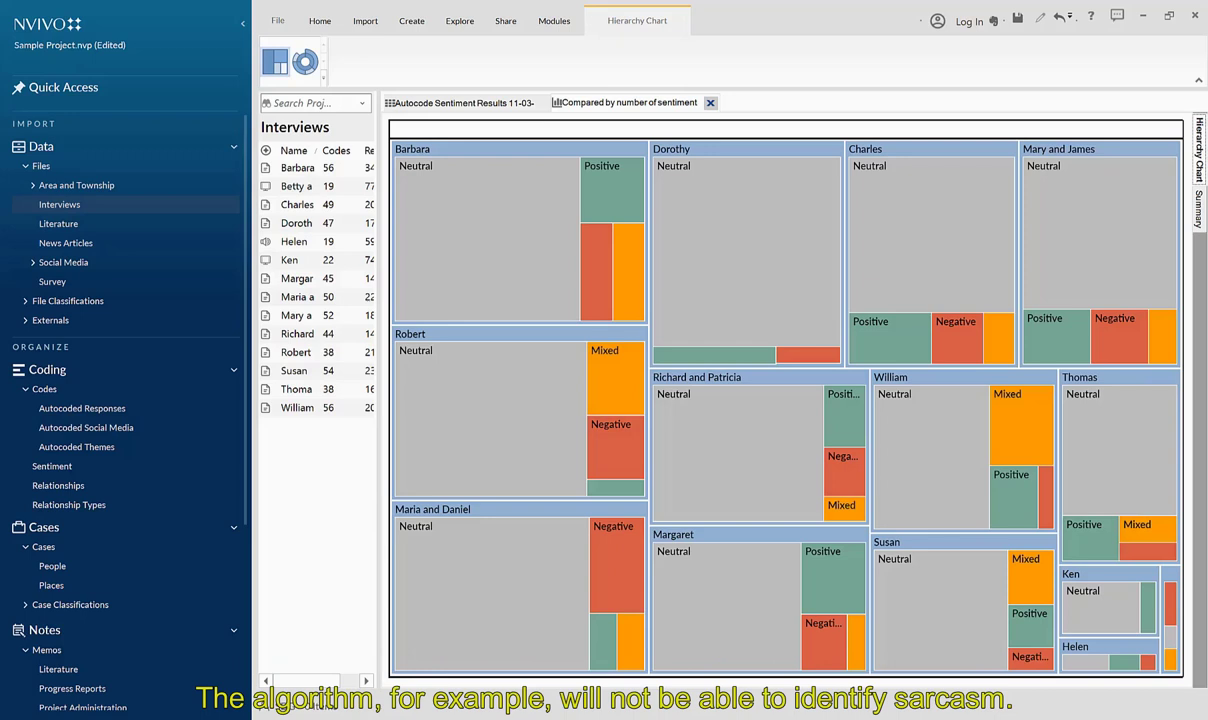
click(710, 103)
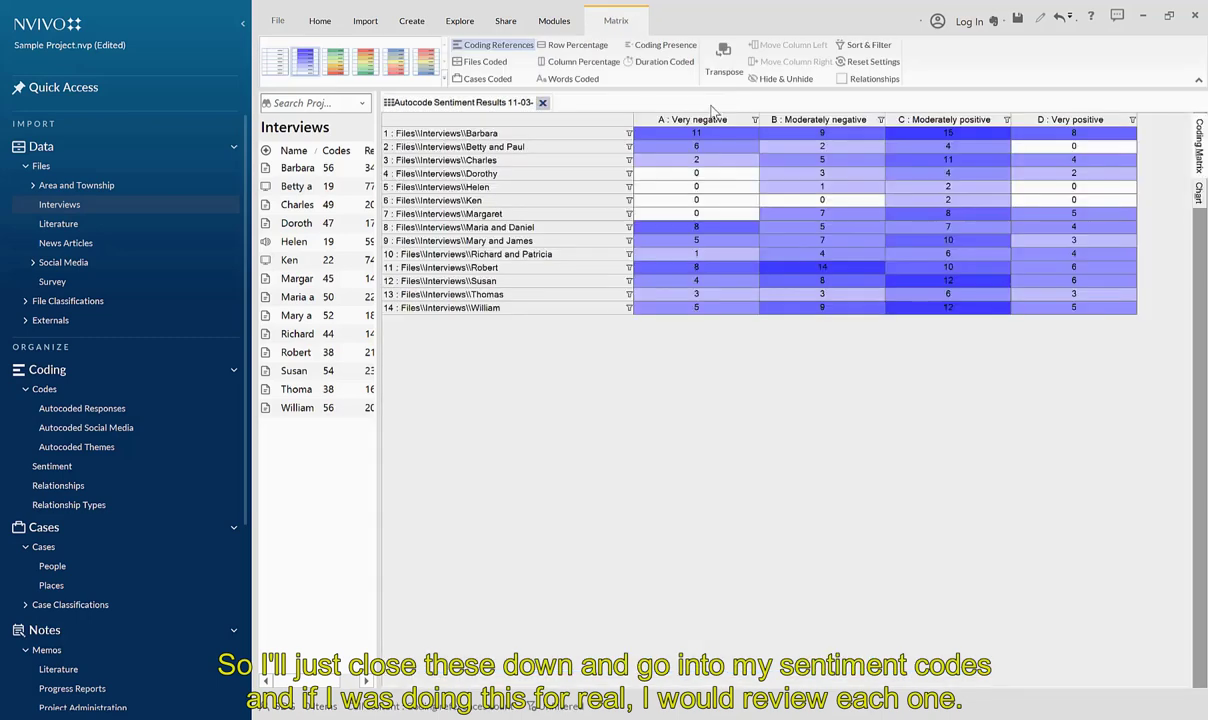
Step: Close the sentiment matrix and expand Positive and Negative under Sentiment codes, selecting Very positive
click(542, 103)
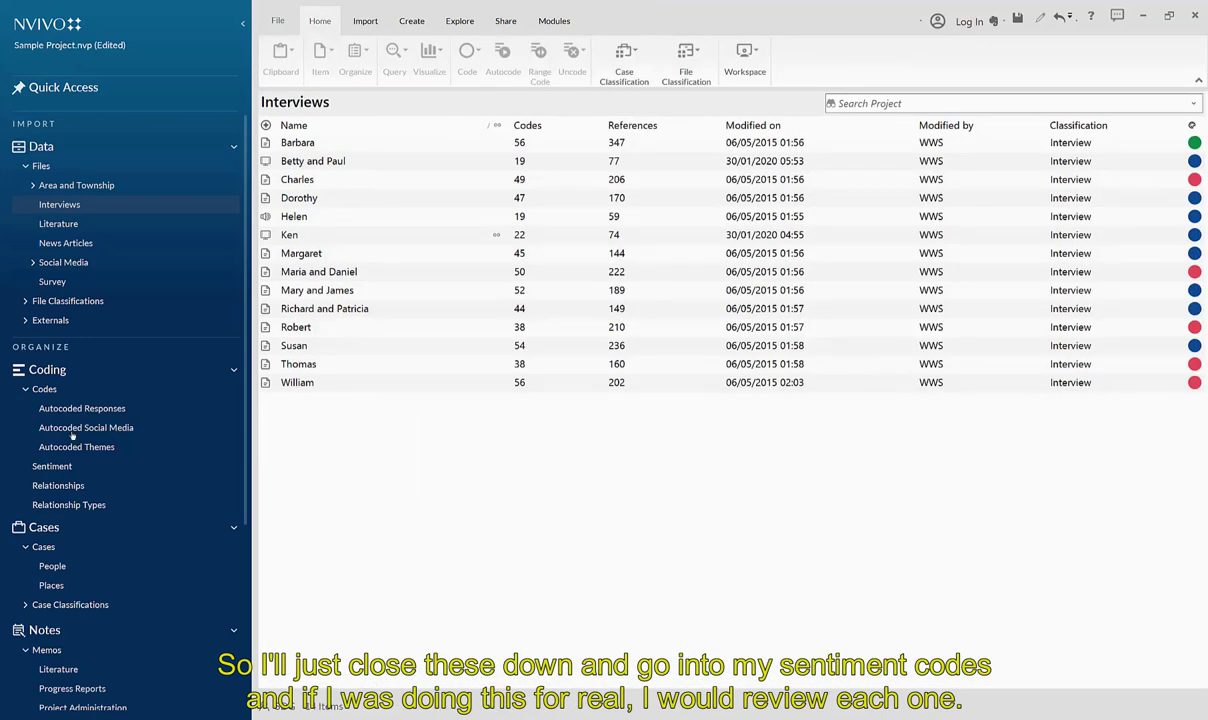
click(58, 467)
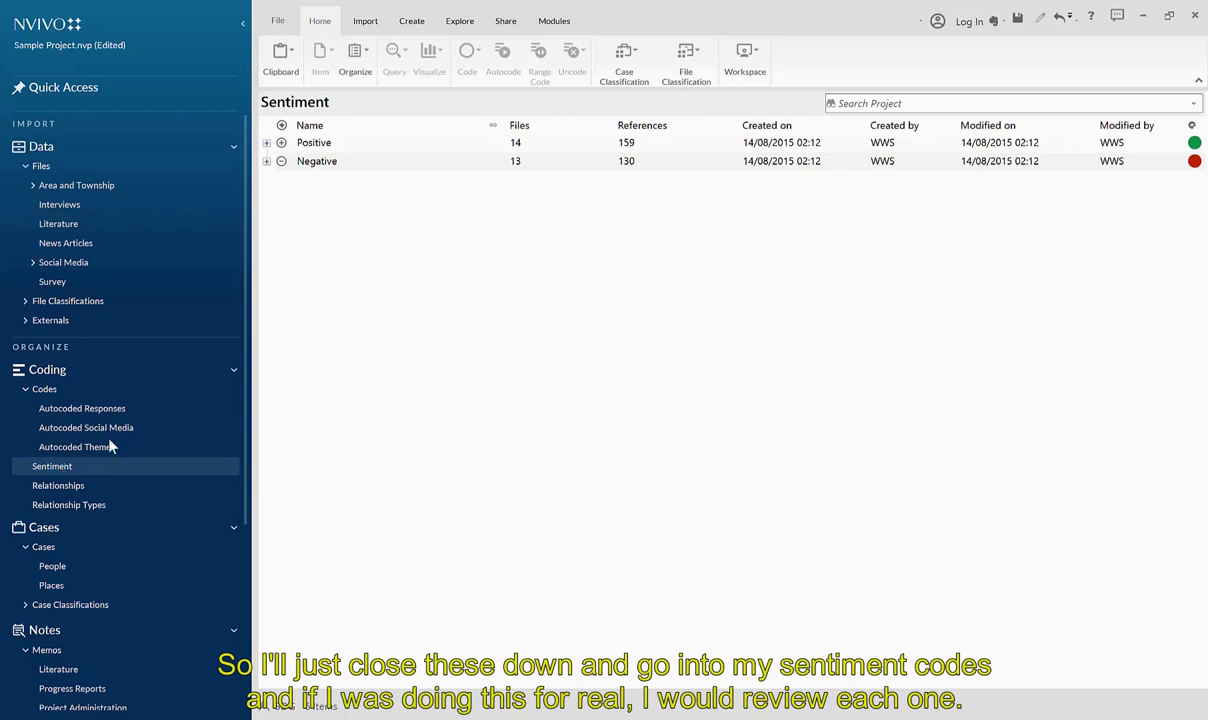
click(266, 143)
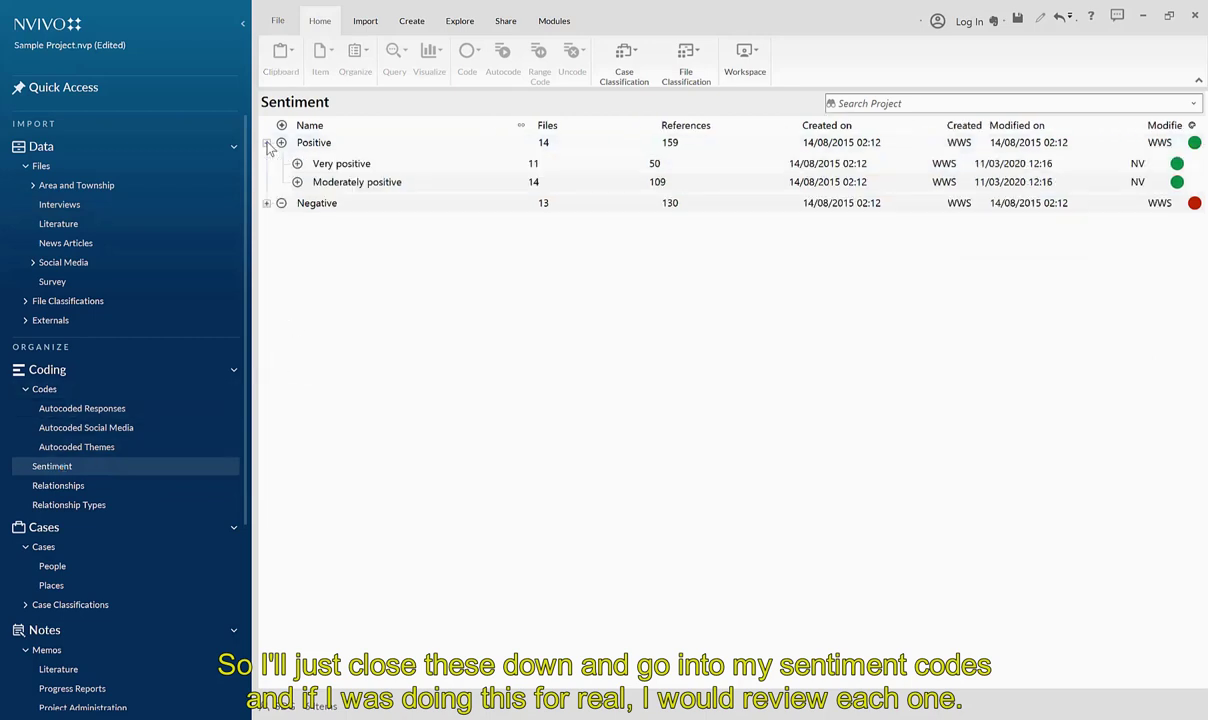
click(266, 204)
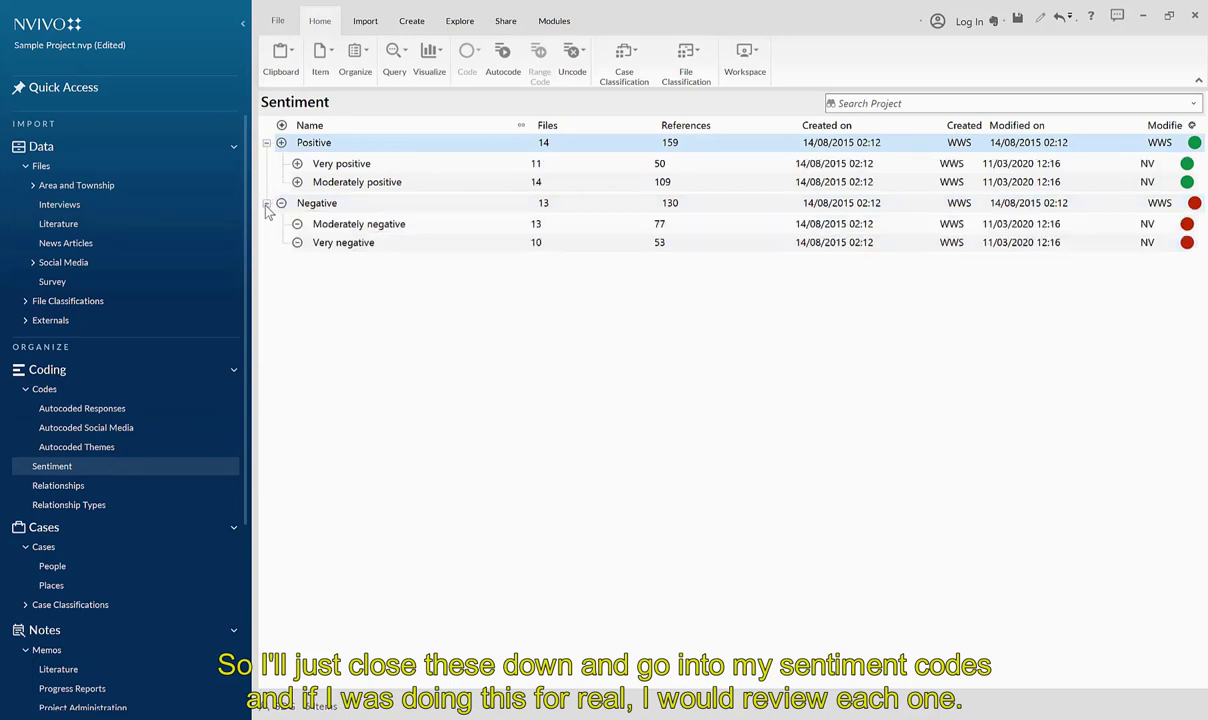
click(355, 168)
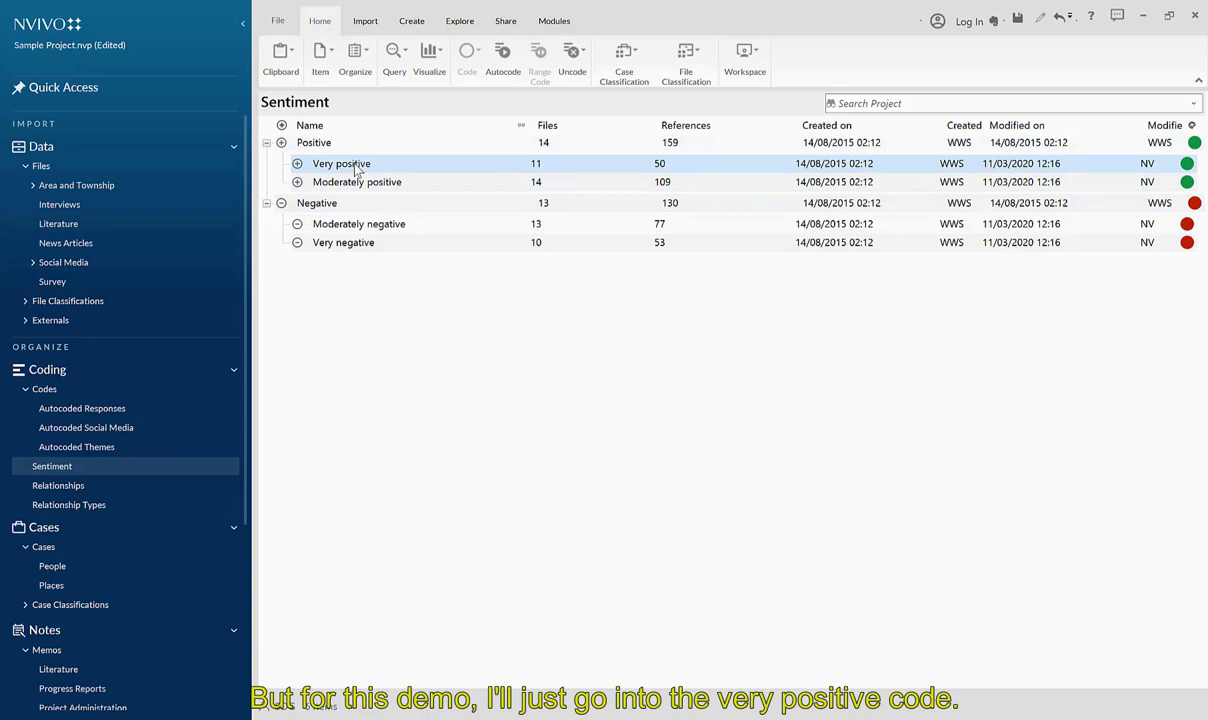
Step: Uncode the friend's flounder nets passage from Very positive, then select the zoning paragraph
double_click(355, 168)
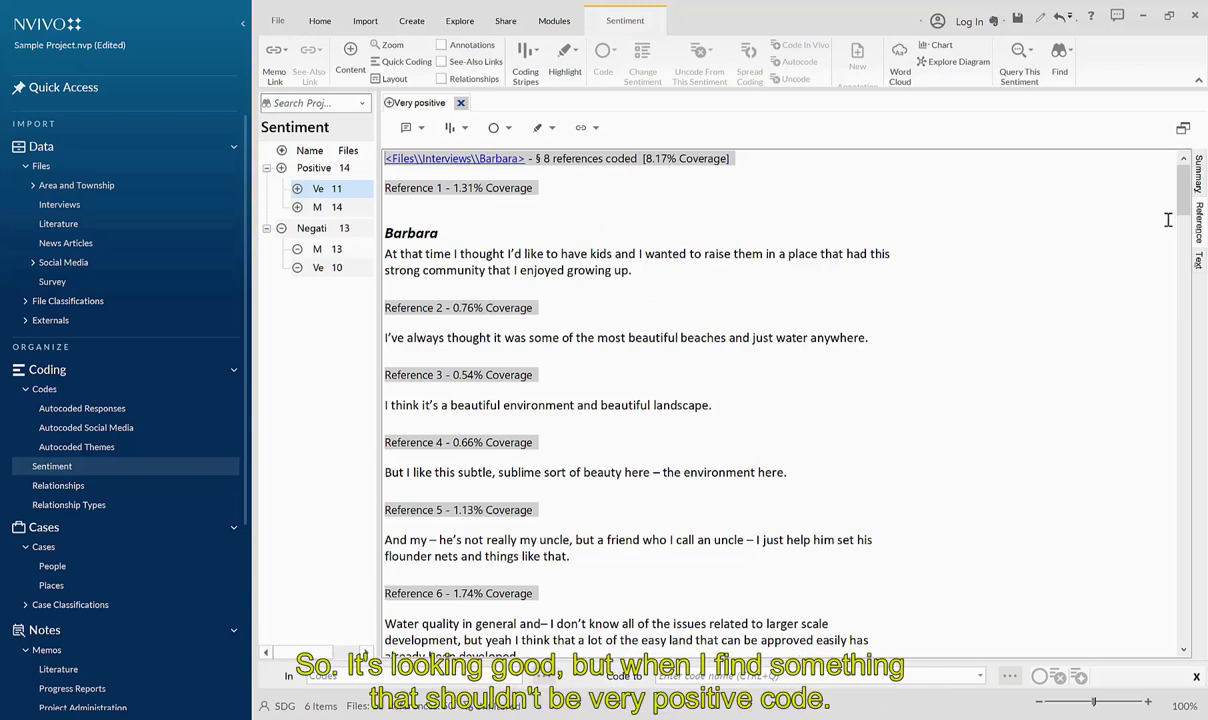
drag(1184, 200, 1184, 214)
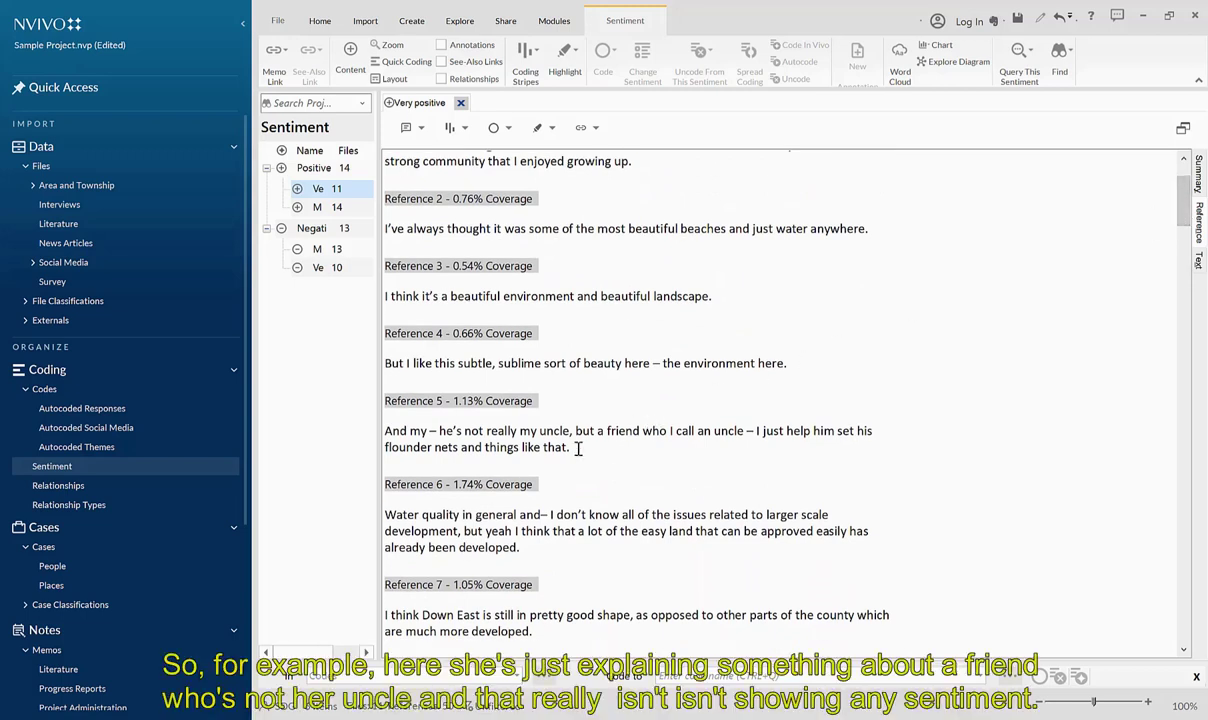
mouse_move(573, 447)
mouse_down()
mouse_move(482, 447)
mouse_move(391, 427)
mouse_up()
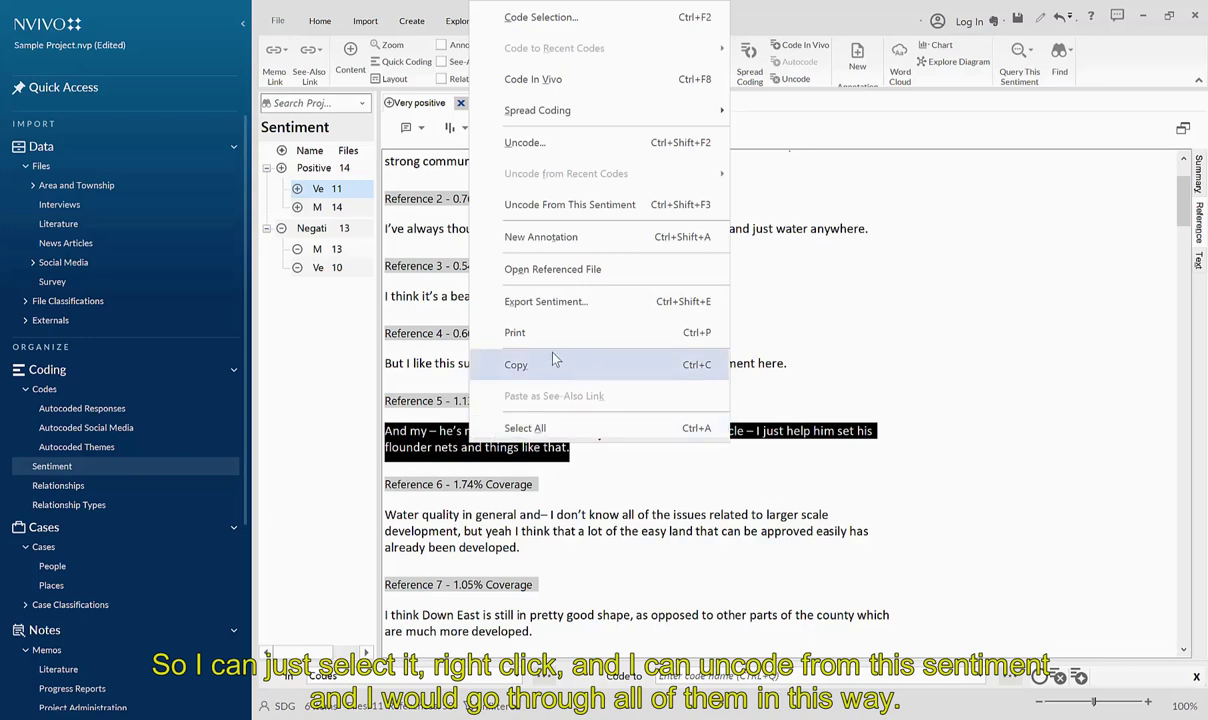
click(628, 206)
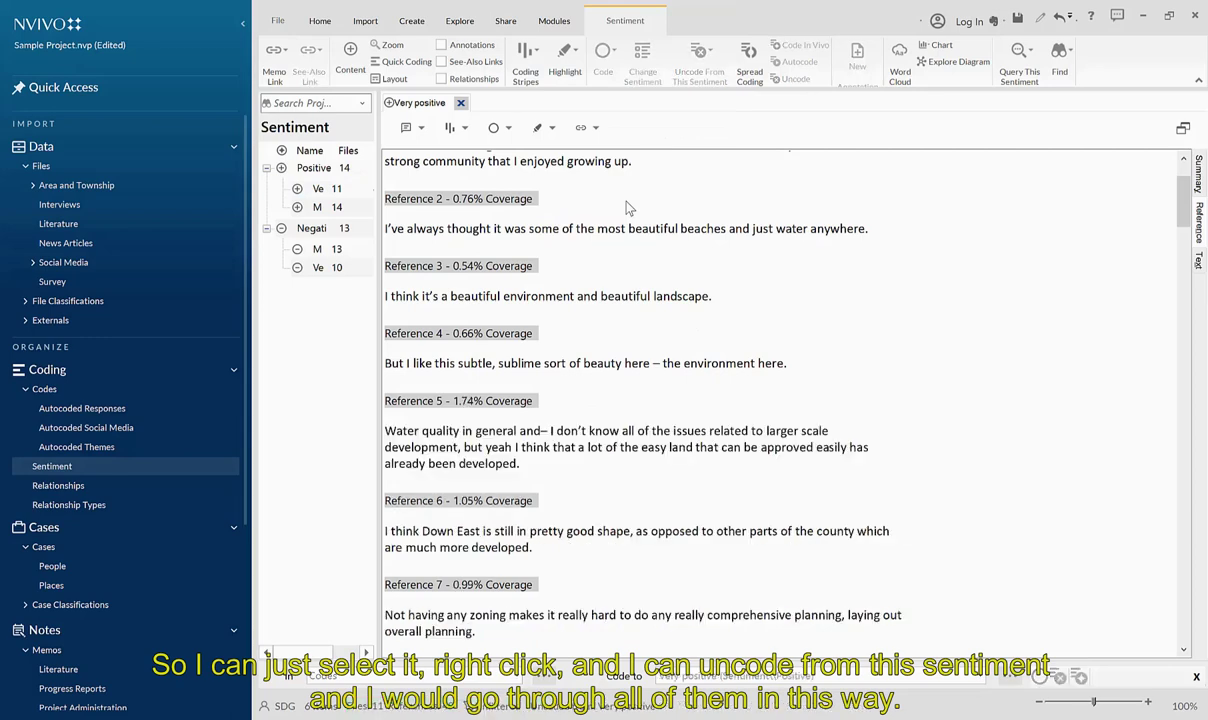
drag(1185, 195, 1185, 226)
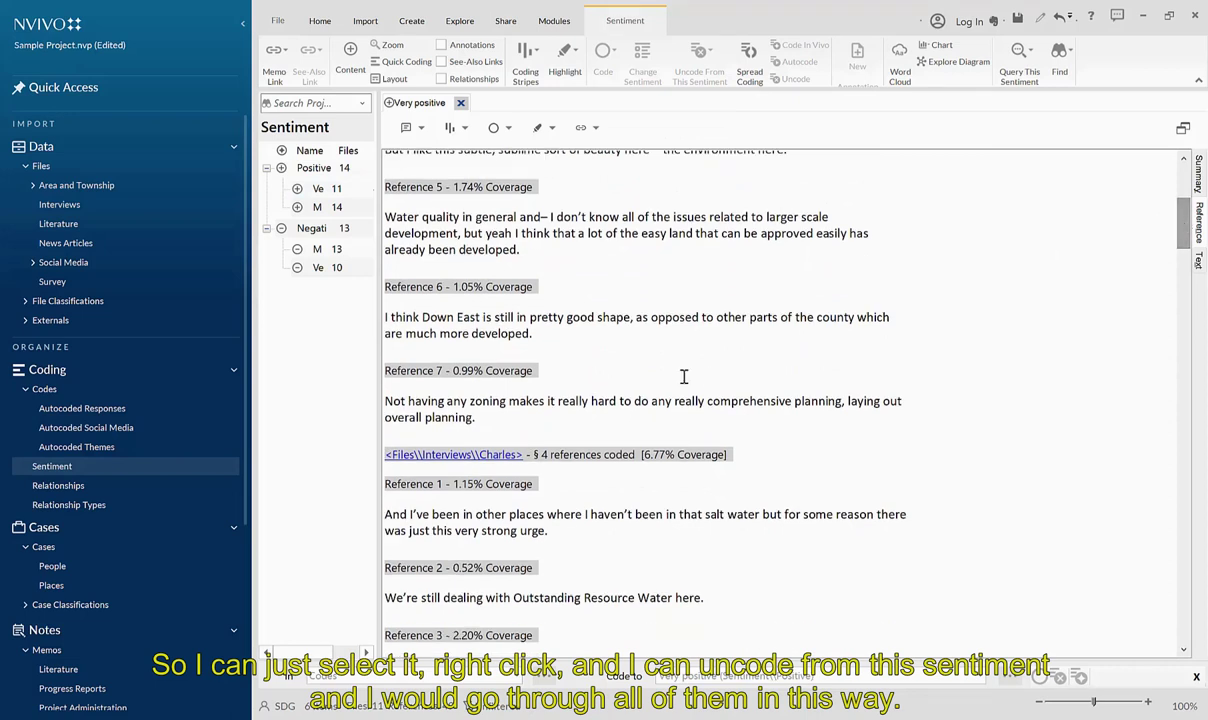
drag(476, 417, 383, 400)
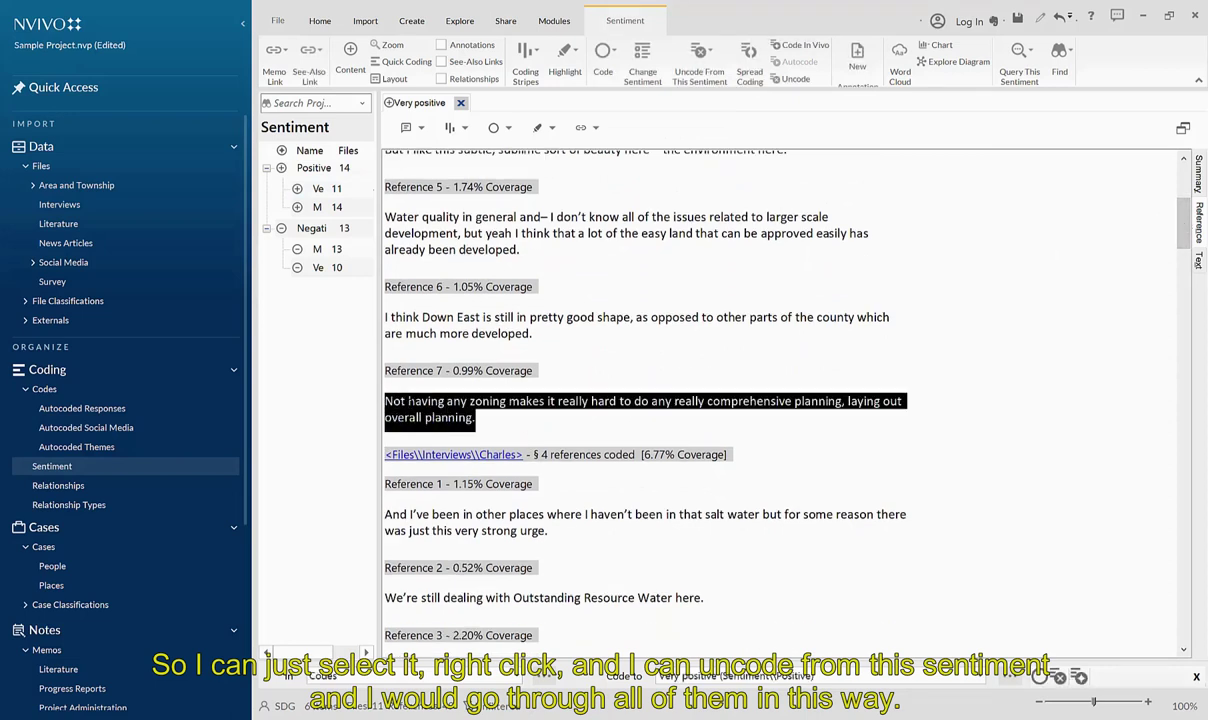
Step: Change the zoning and planning paragraph's sentiment to Moderately negative and close Very positive
right_click(430, 405)
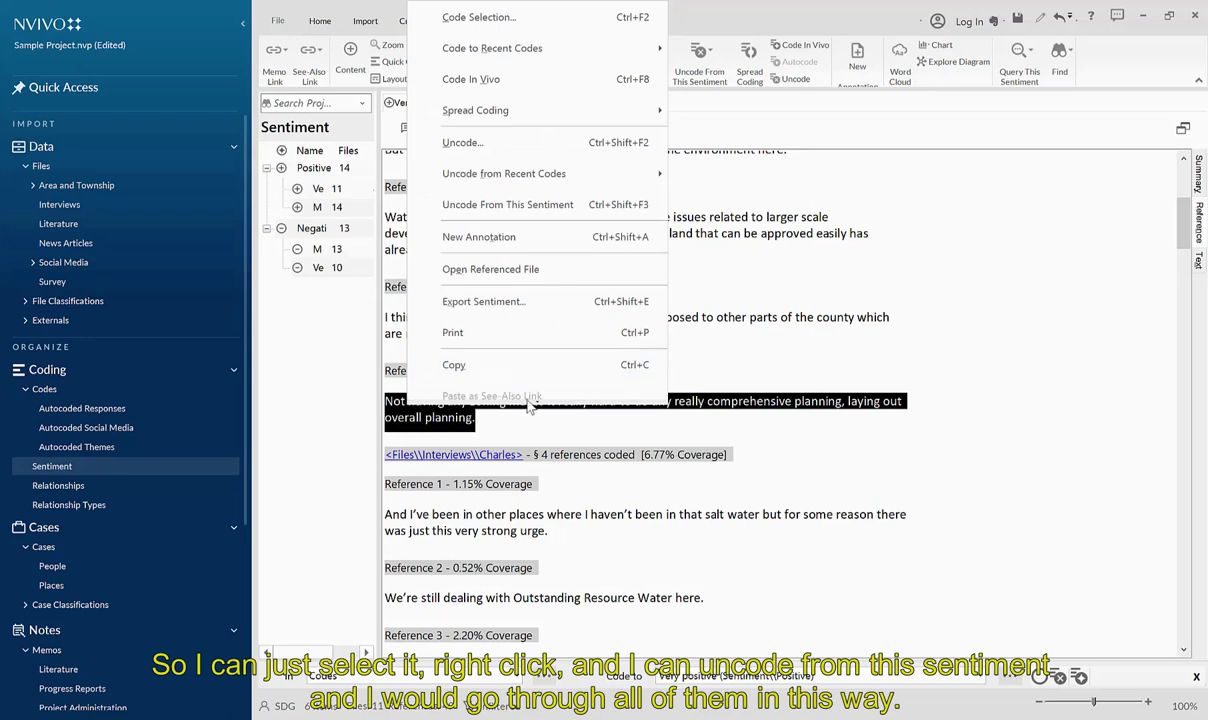
mouse_move(484, 278)
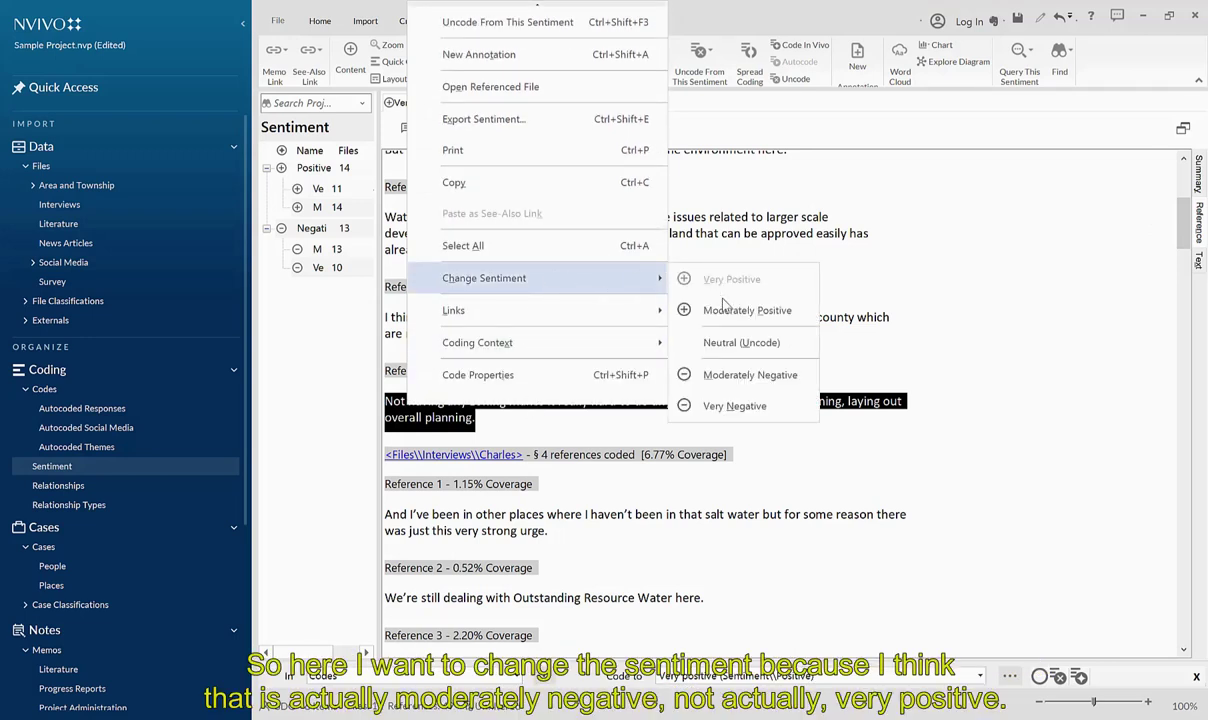
click(727, 381)
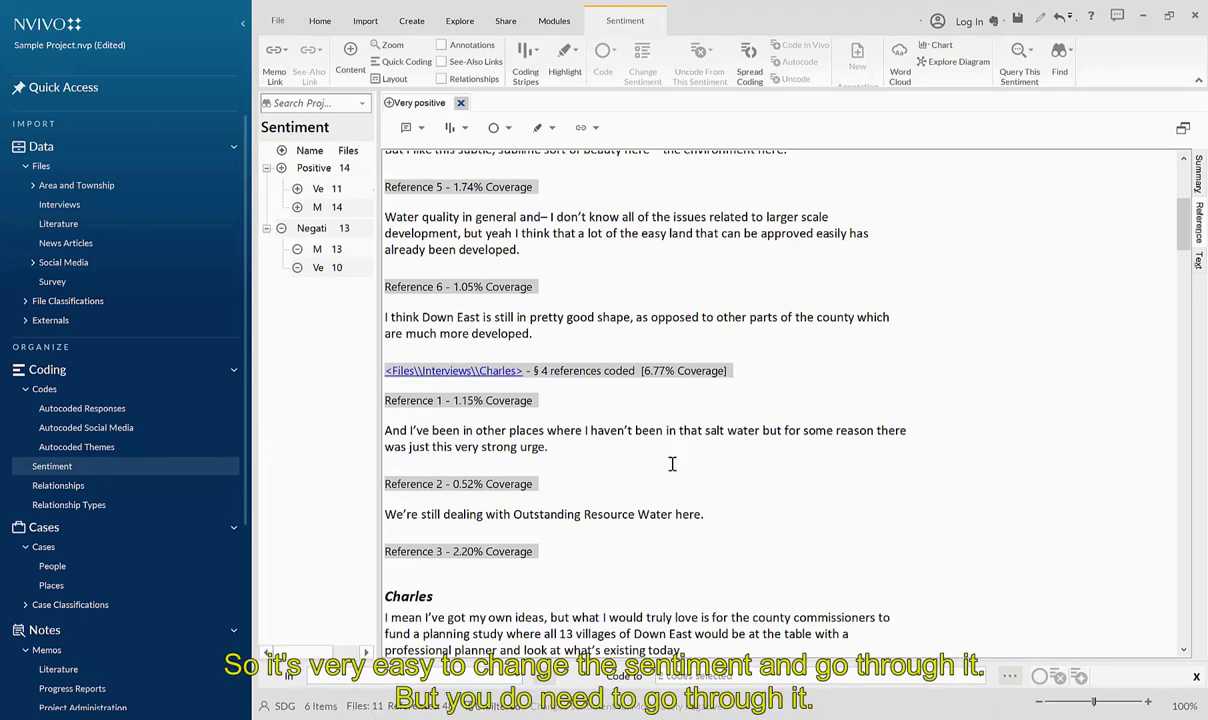
scroll(672, 463, down, 1)
scroll(672, 463, up, 1)
scroll(672, 463, up, 3)
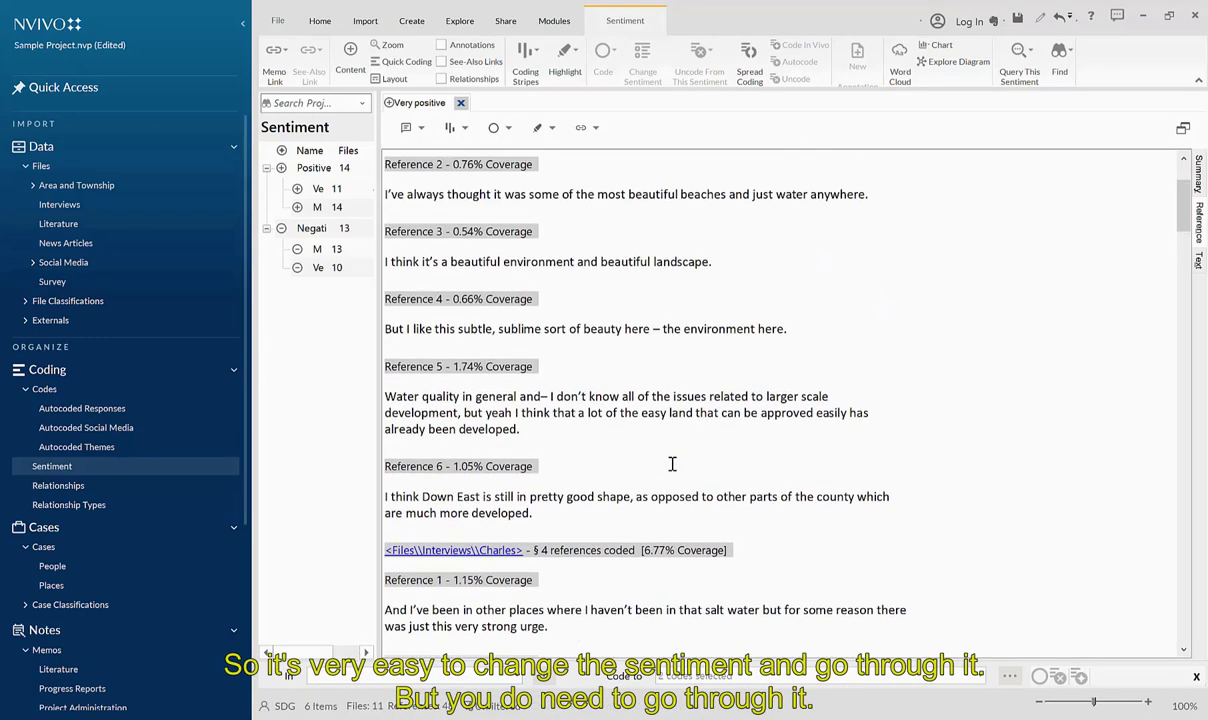
scroll(672, 463, up, 3)
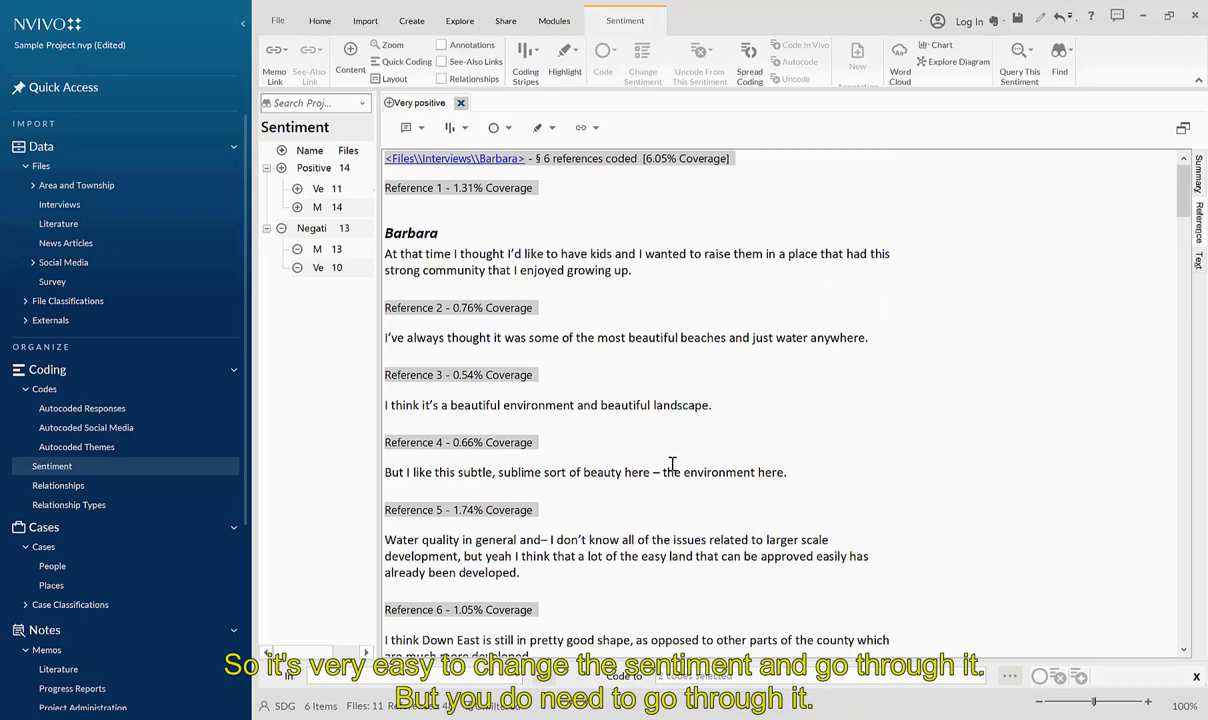
click(461, 104)
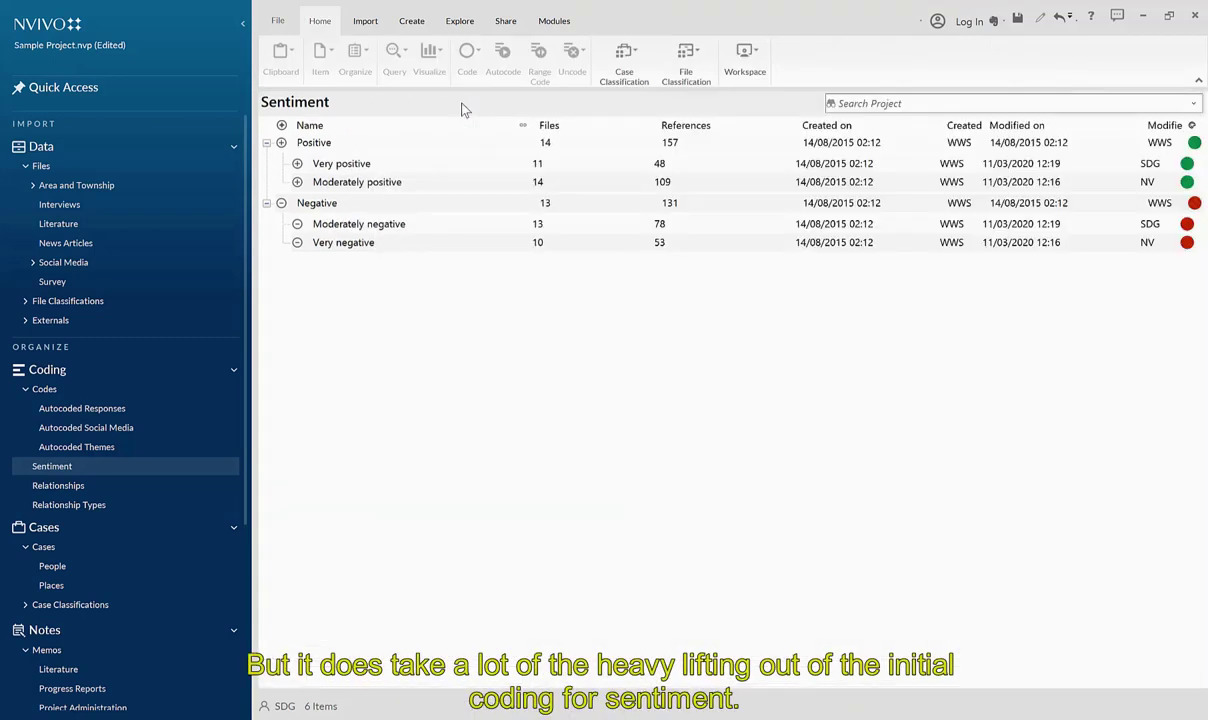